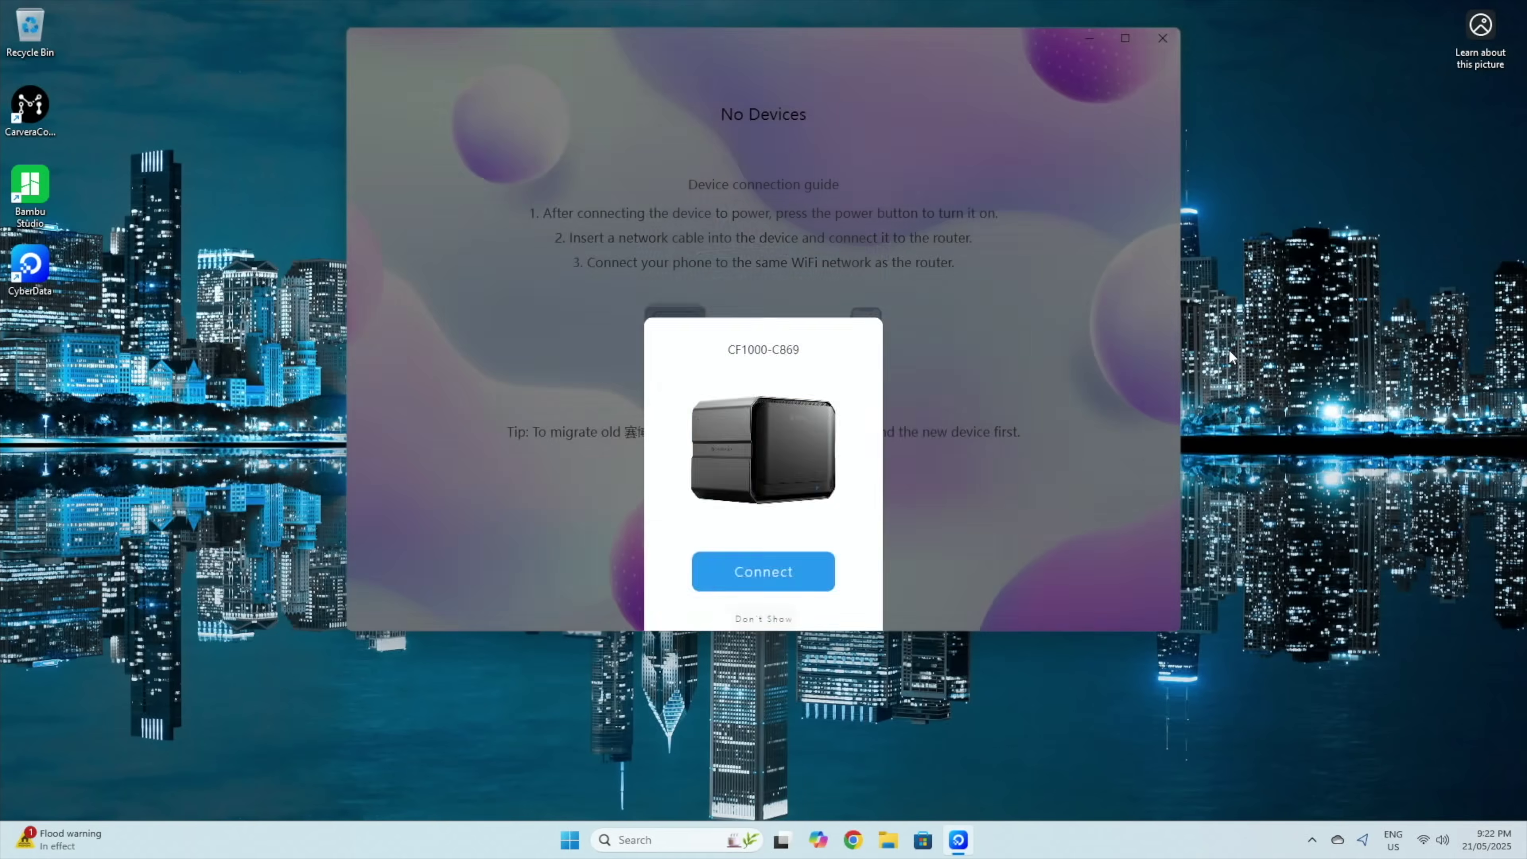
Connect to the detected CF1000-C869 device, then download and install its available system update.
click(773, 390)
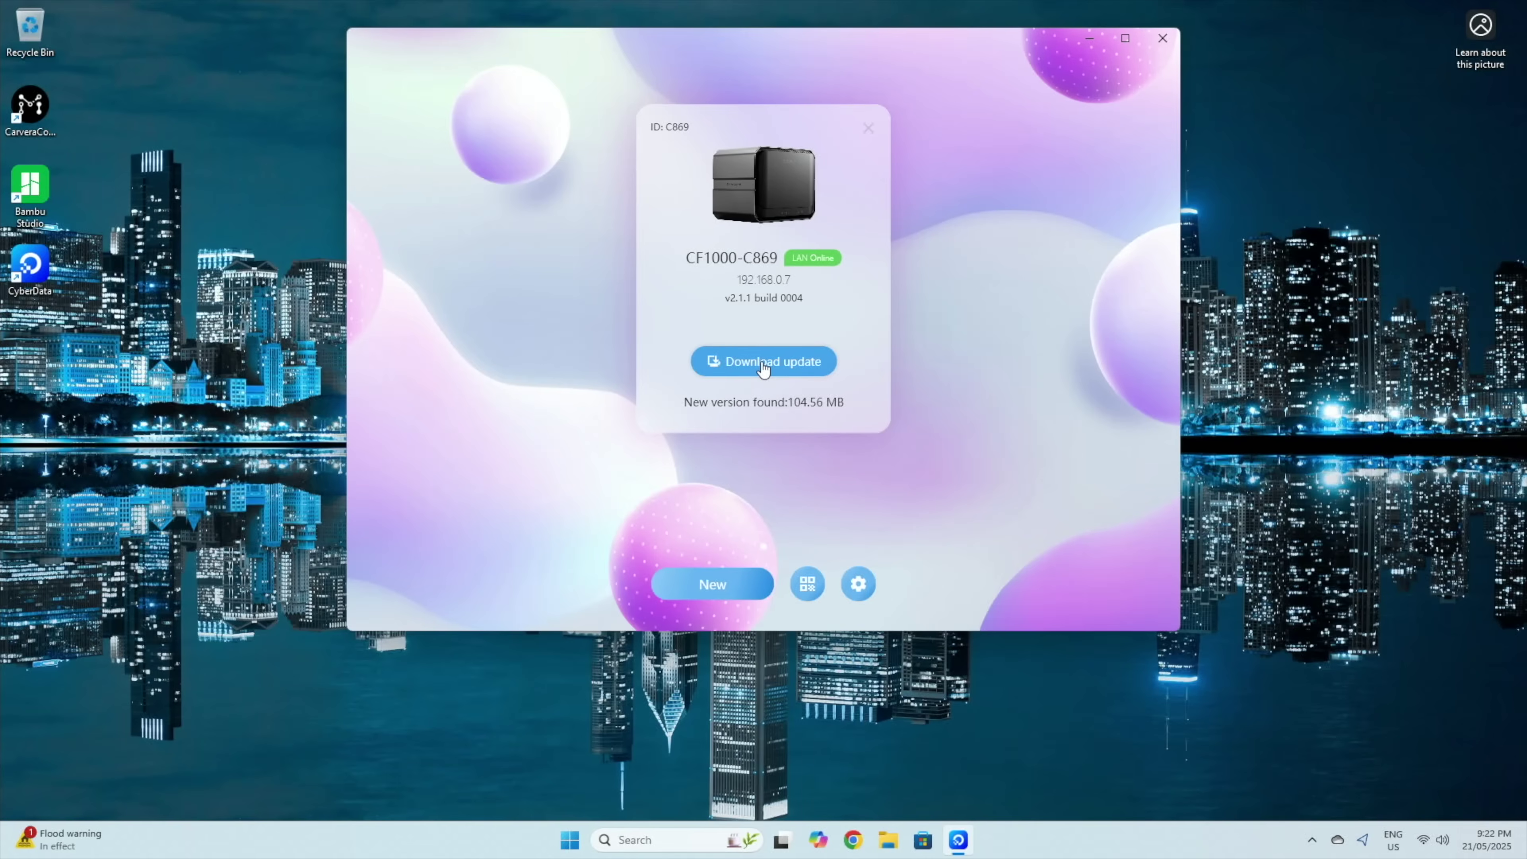
click(764, 367)
click(804, 369)
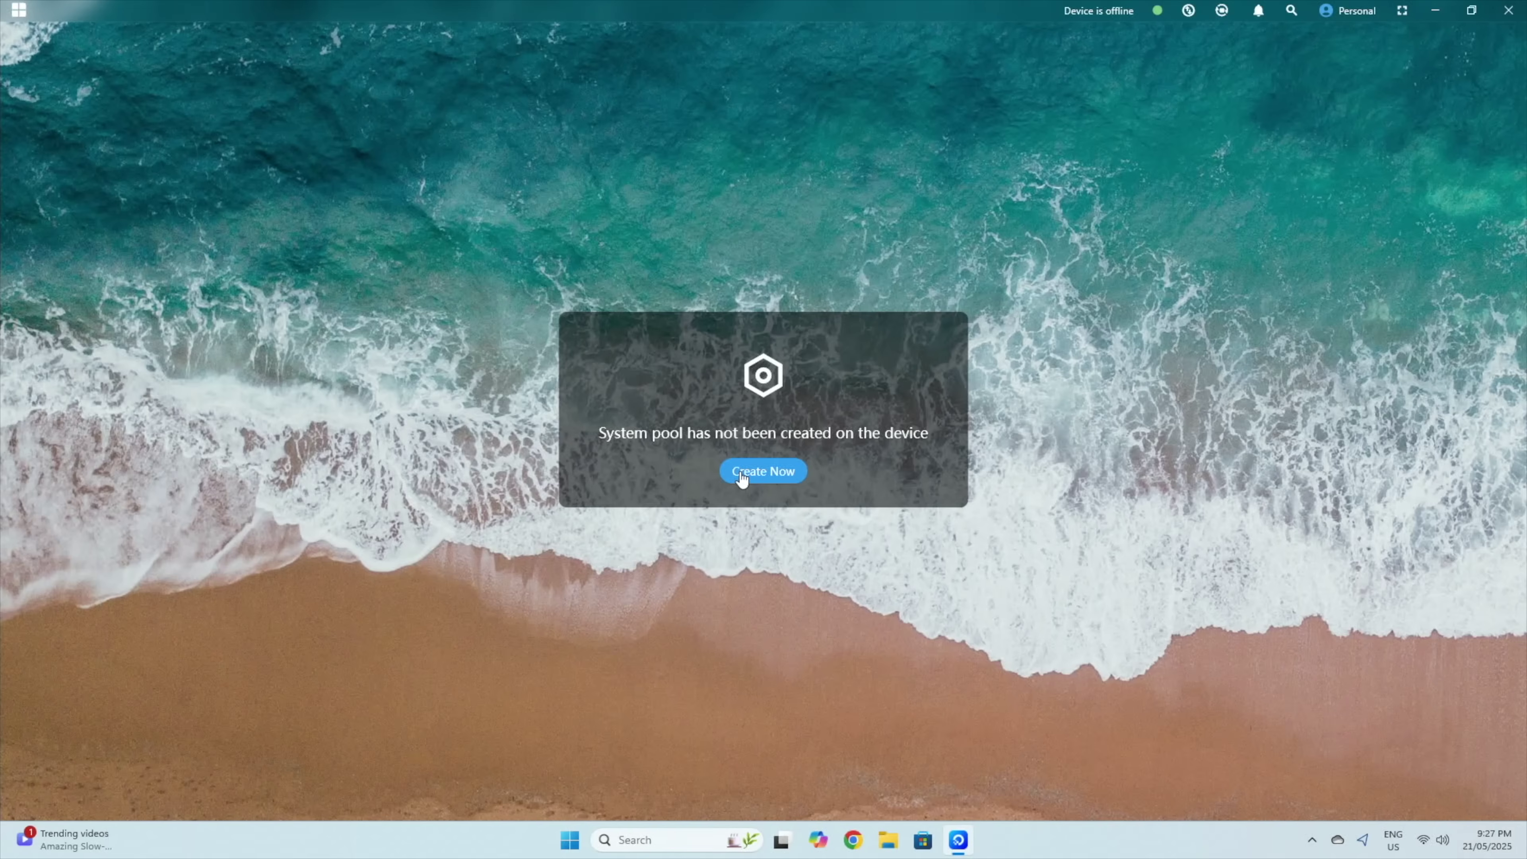
Start creating the device's system pool in Advanced Mode and proceed to the disk array configuration.
click(749, 472)
click(872, 224)
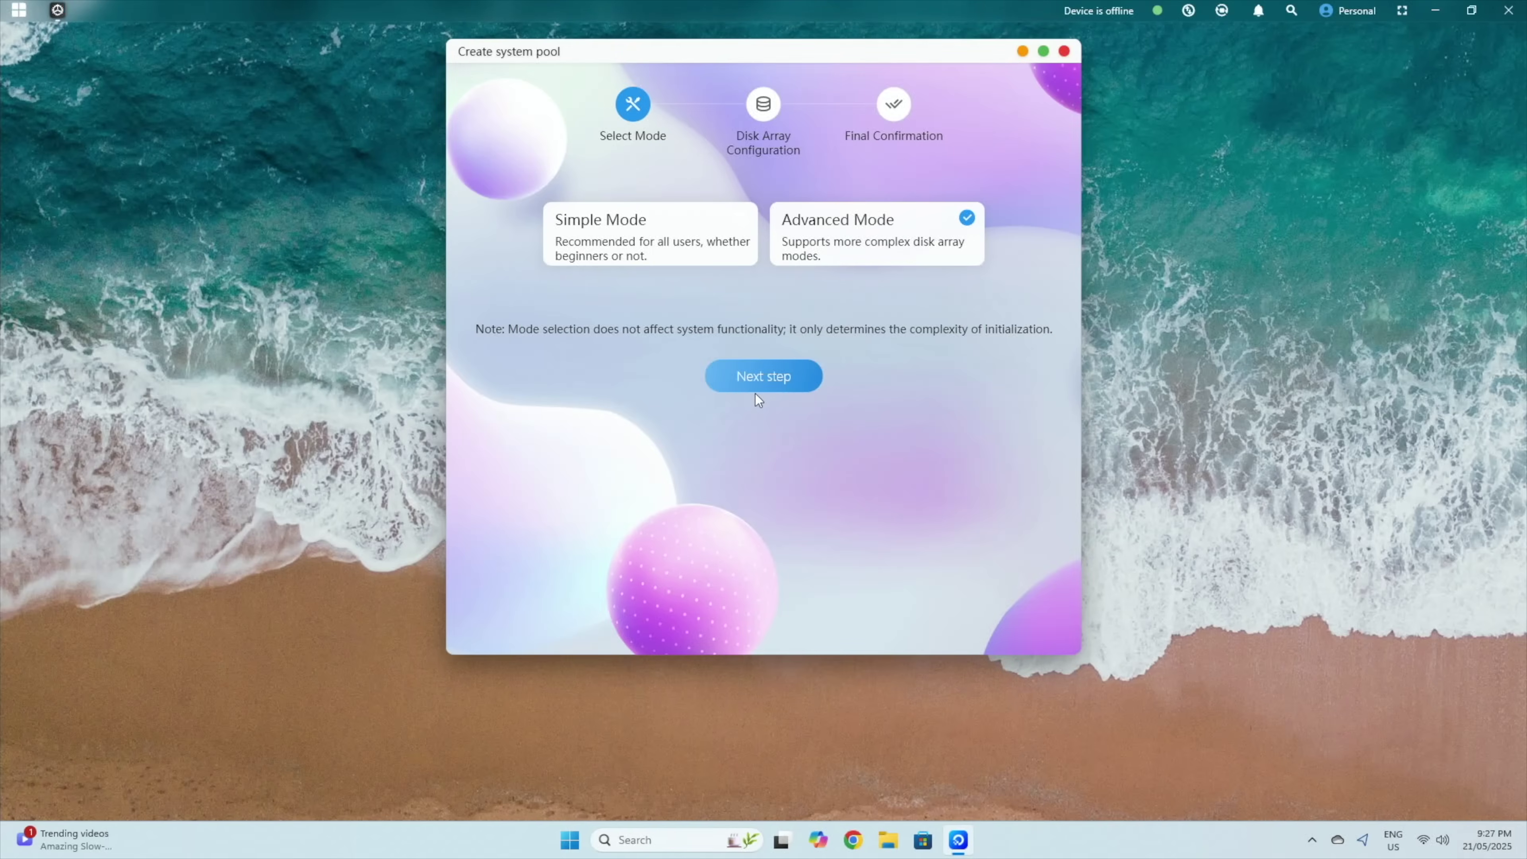
click(756, 382)
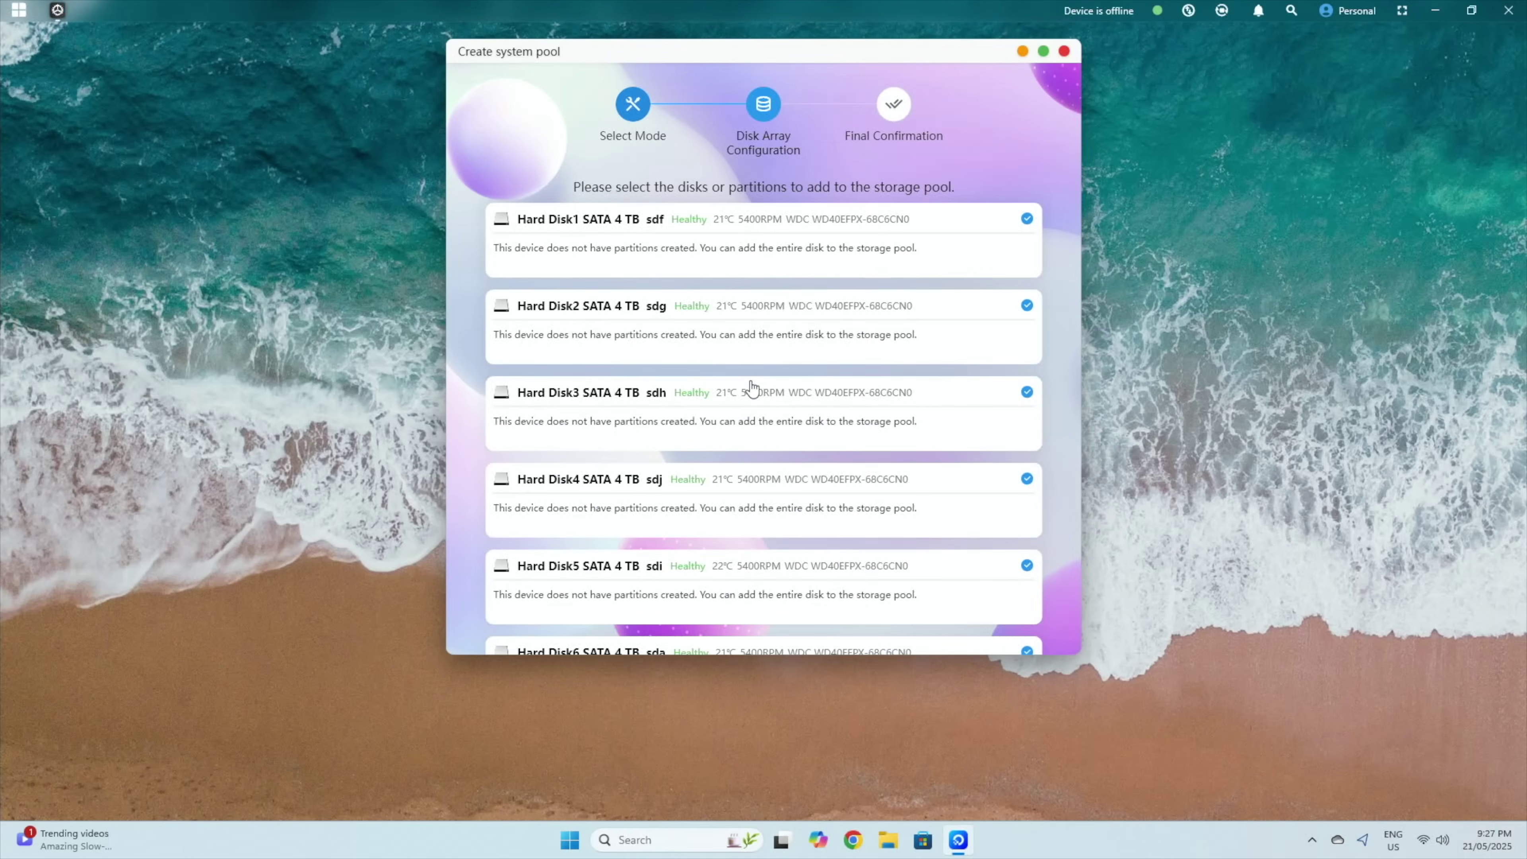
Create the system pool from the ten 4 TB SATA disks as RAIDZ-2, with encryption and LZ4 compression enabled.
scroll(910, 347, down, 1)
scroll(907, 460, down, 6)
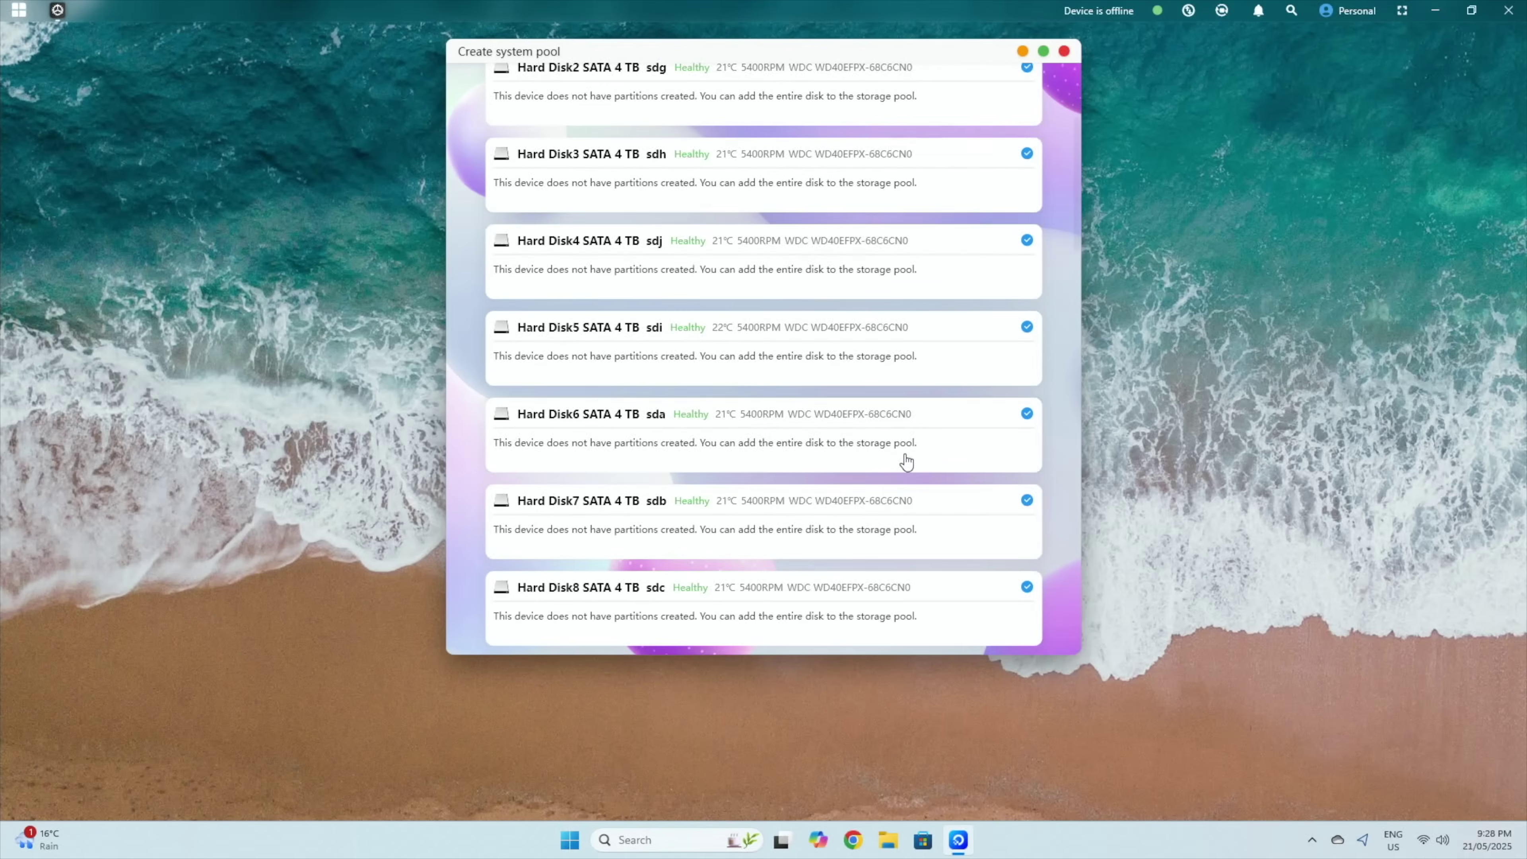
scroll(908, 461, down, 1)
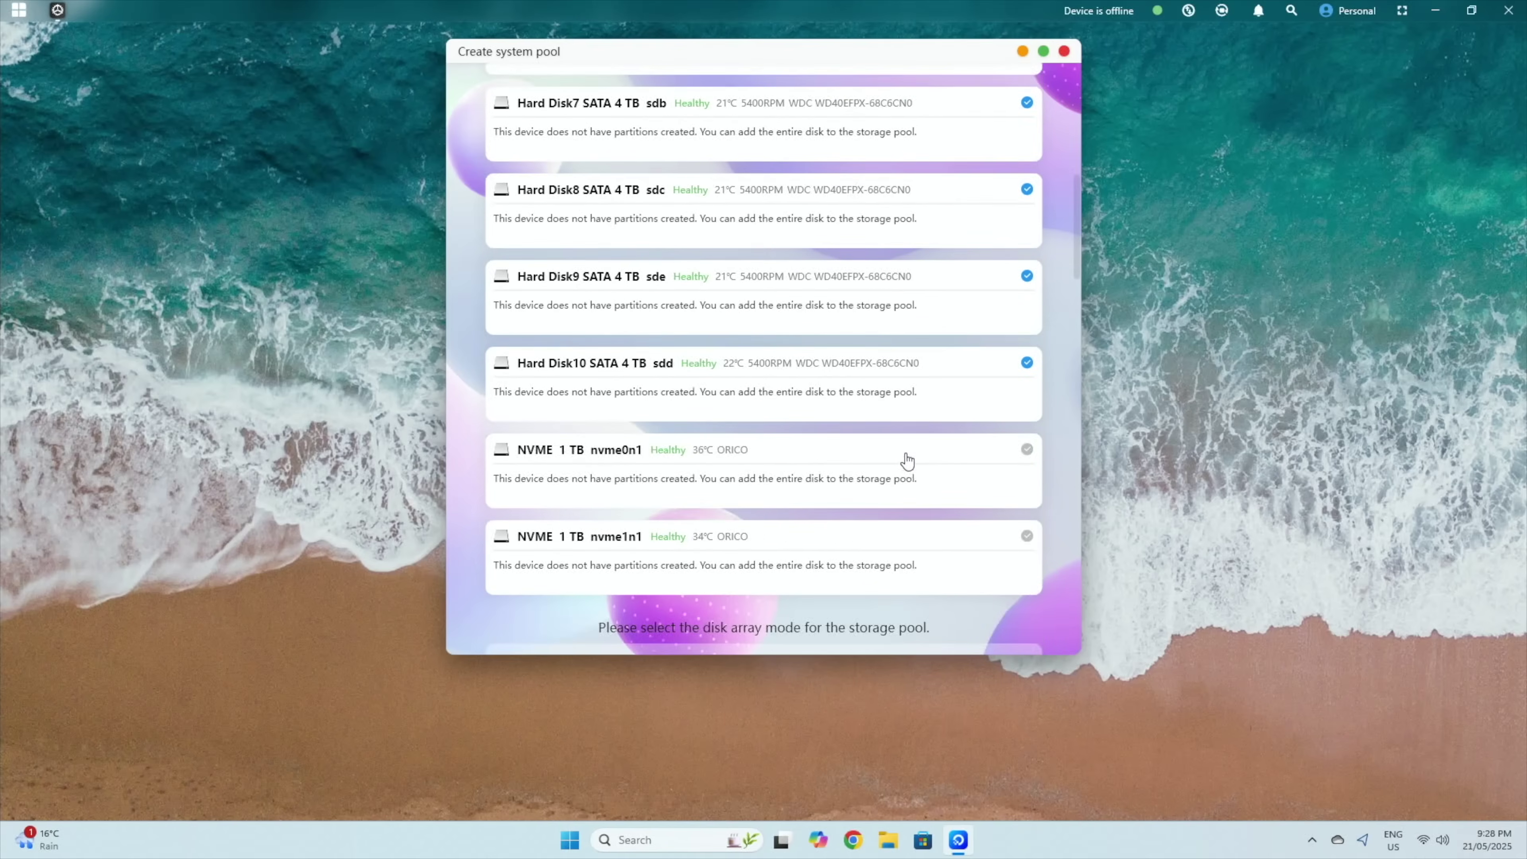
scroll(907, 461, down, 6)
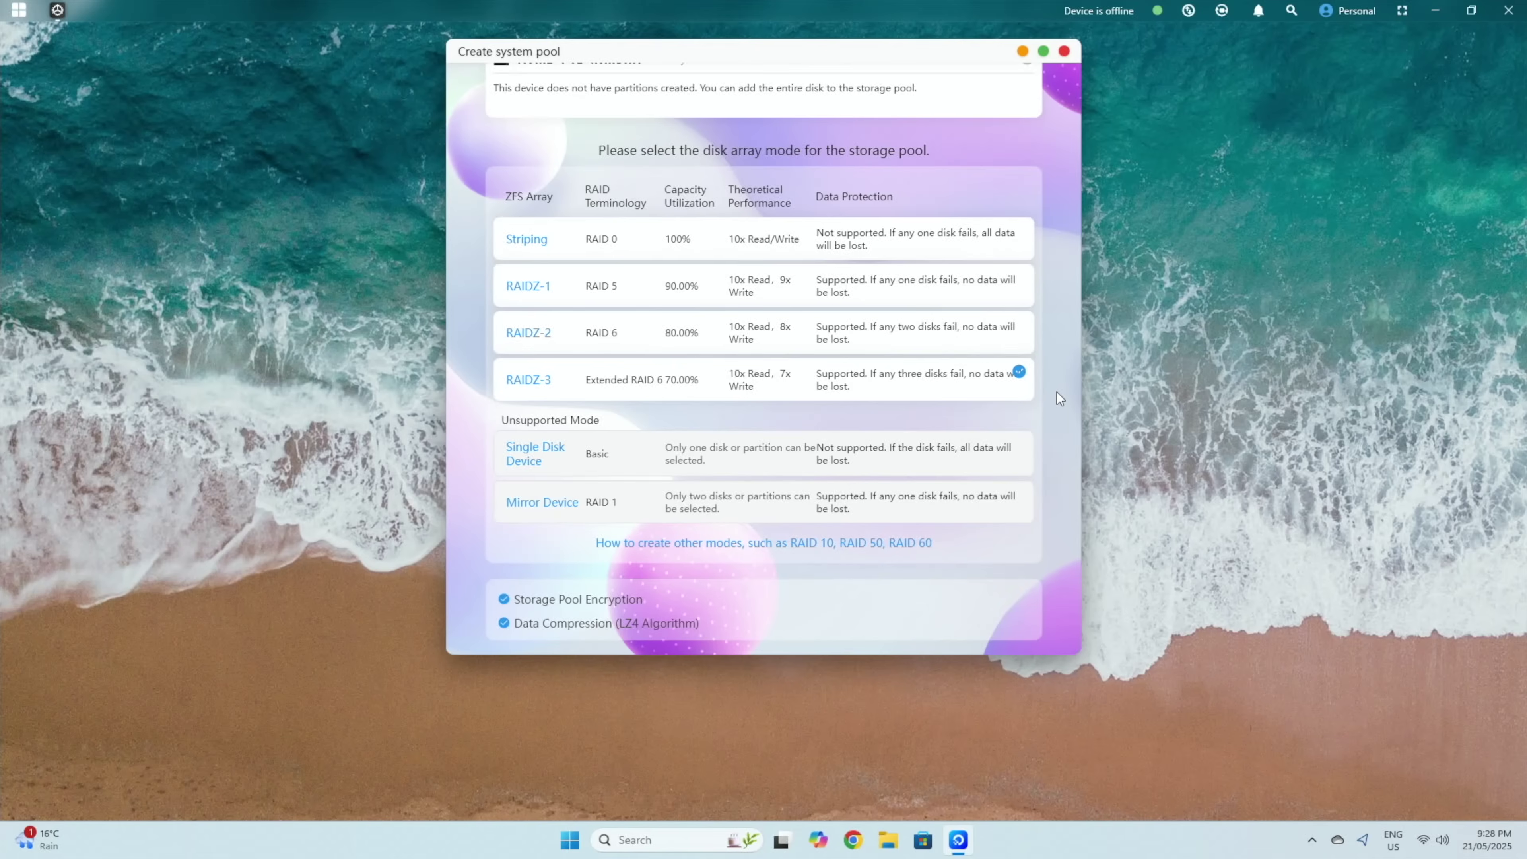
click(980, 332)
scroll(980, 331, down, 1)
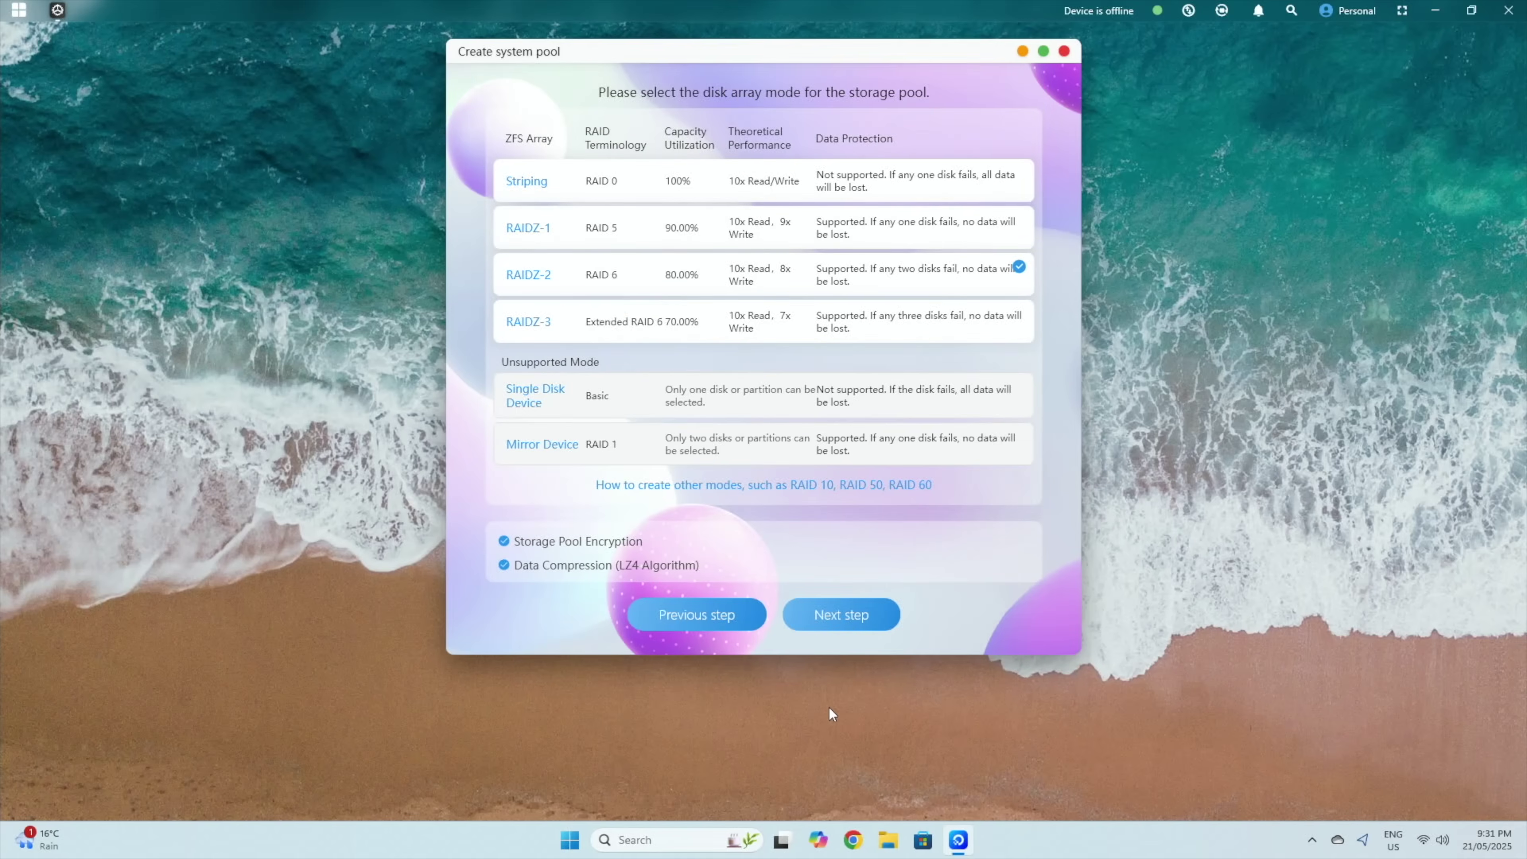
click(824, 616)
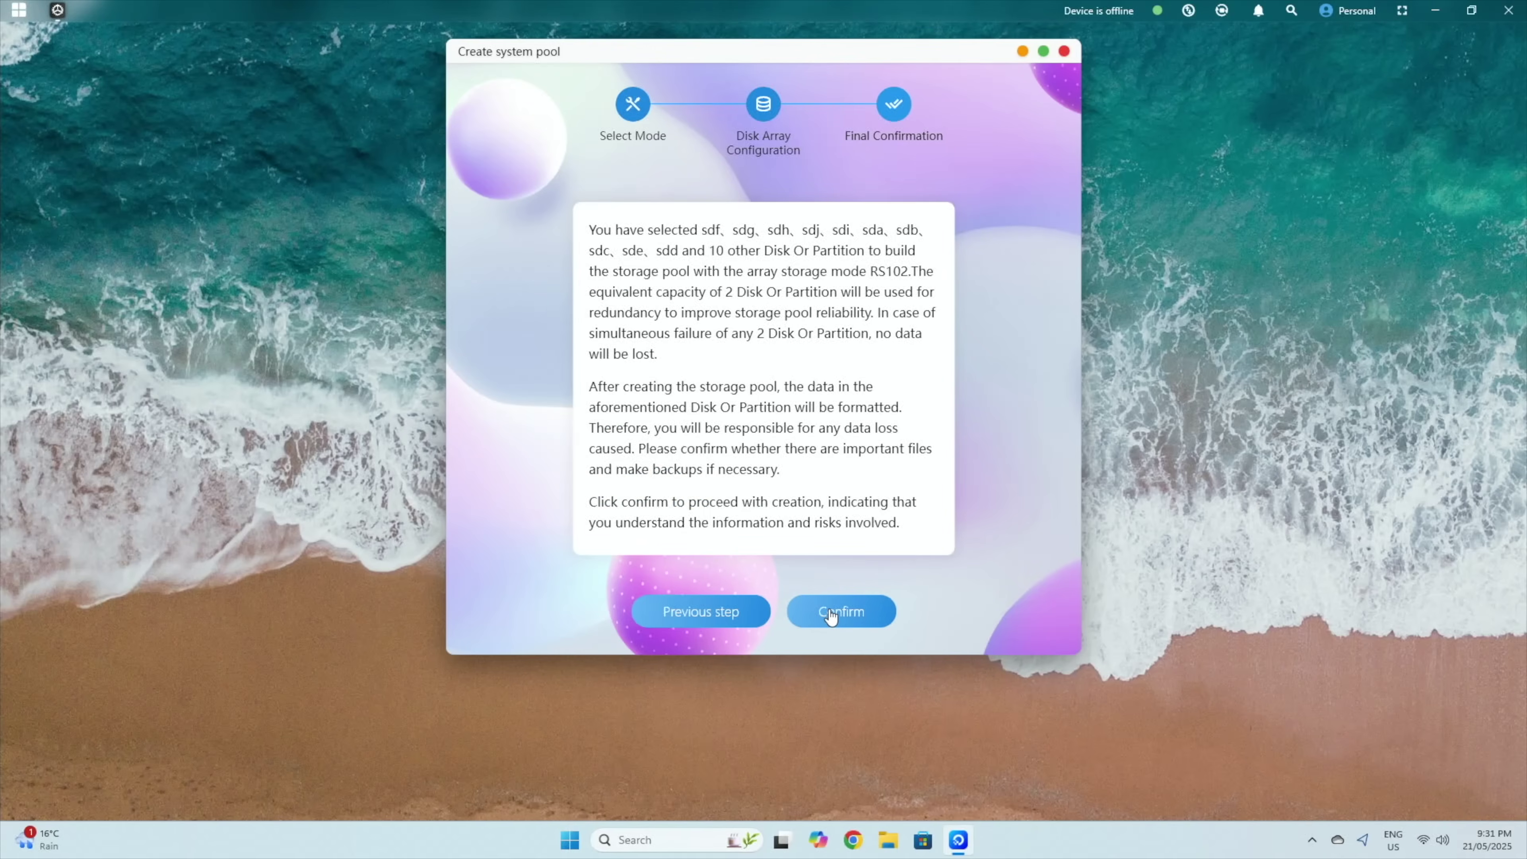
click(831, 613)
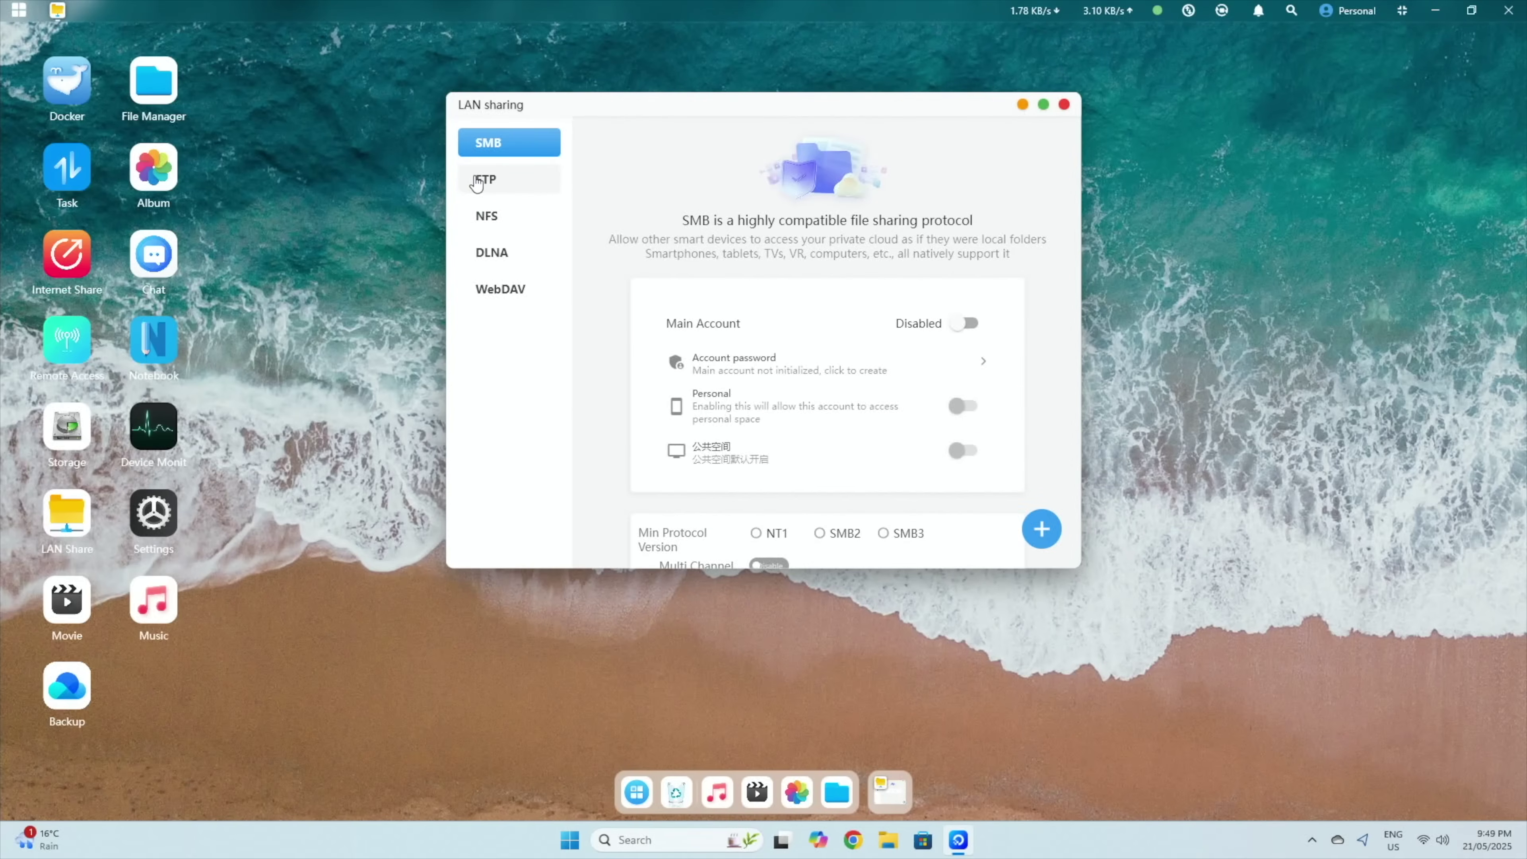
Look through the FTP, NFS and DLNA services in the LAN sharing settings.
click(478, 181)
click(487, 222)
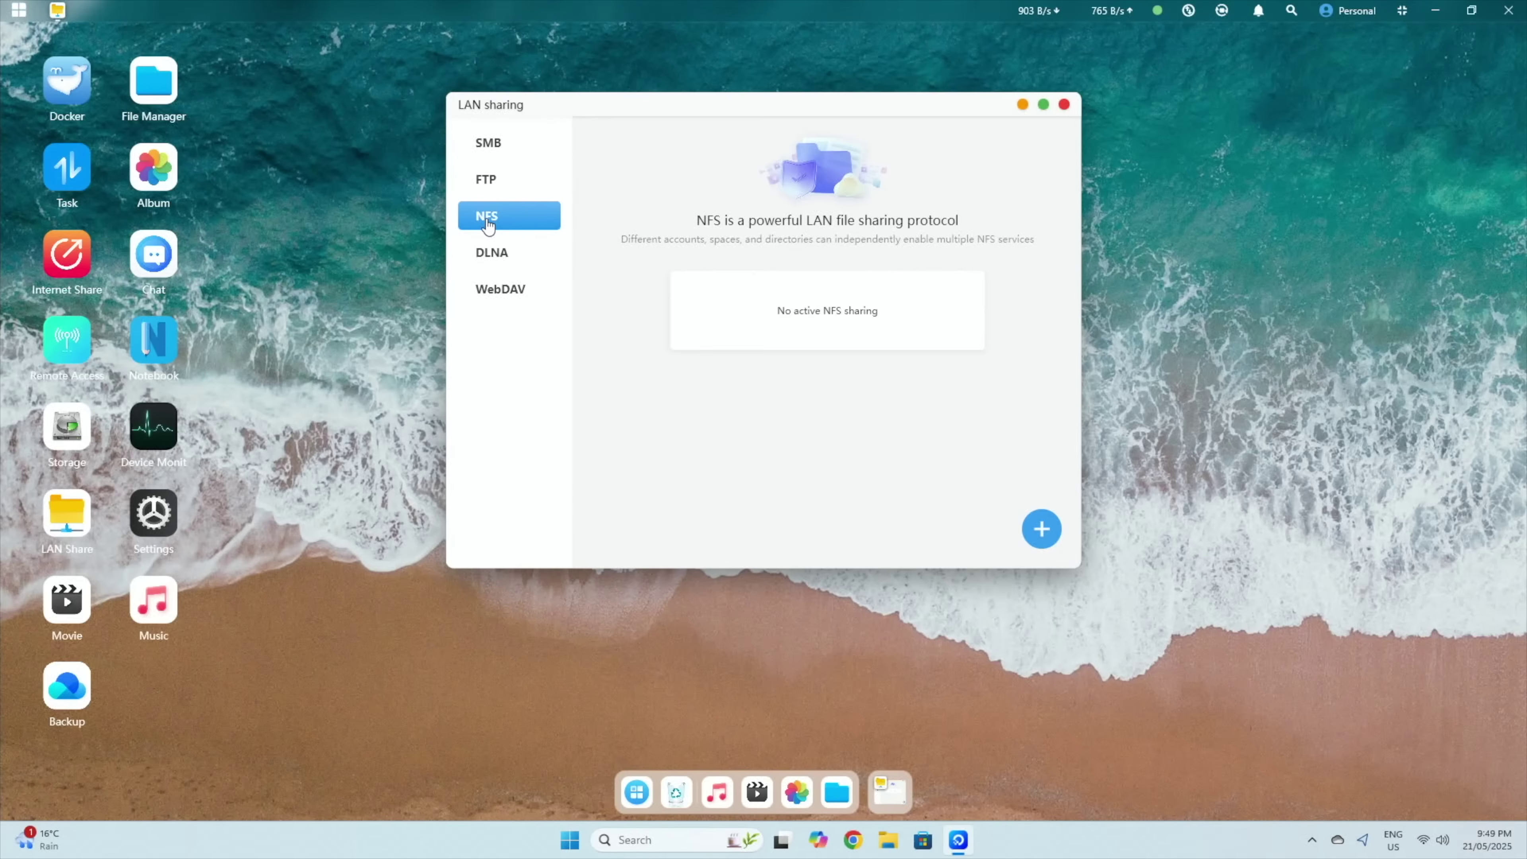
click(489, 257)
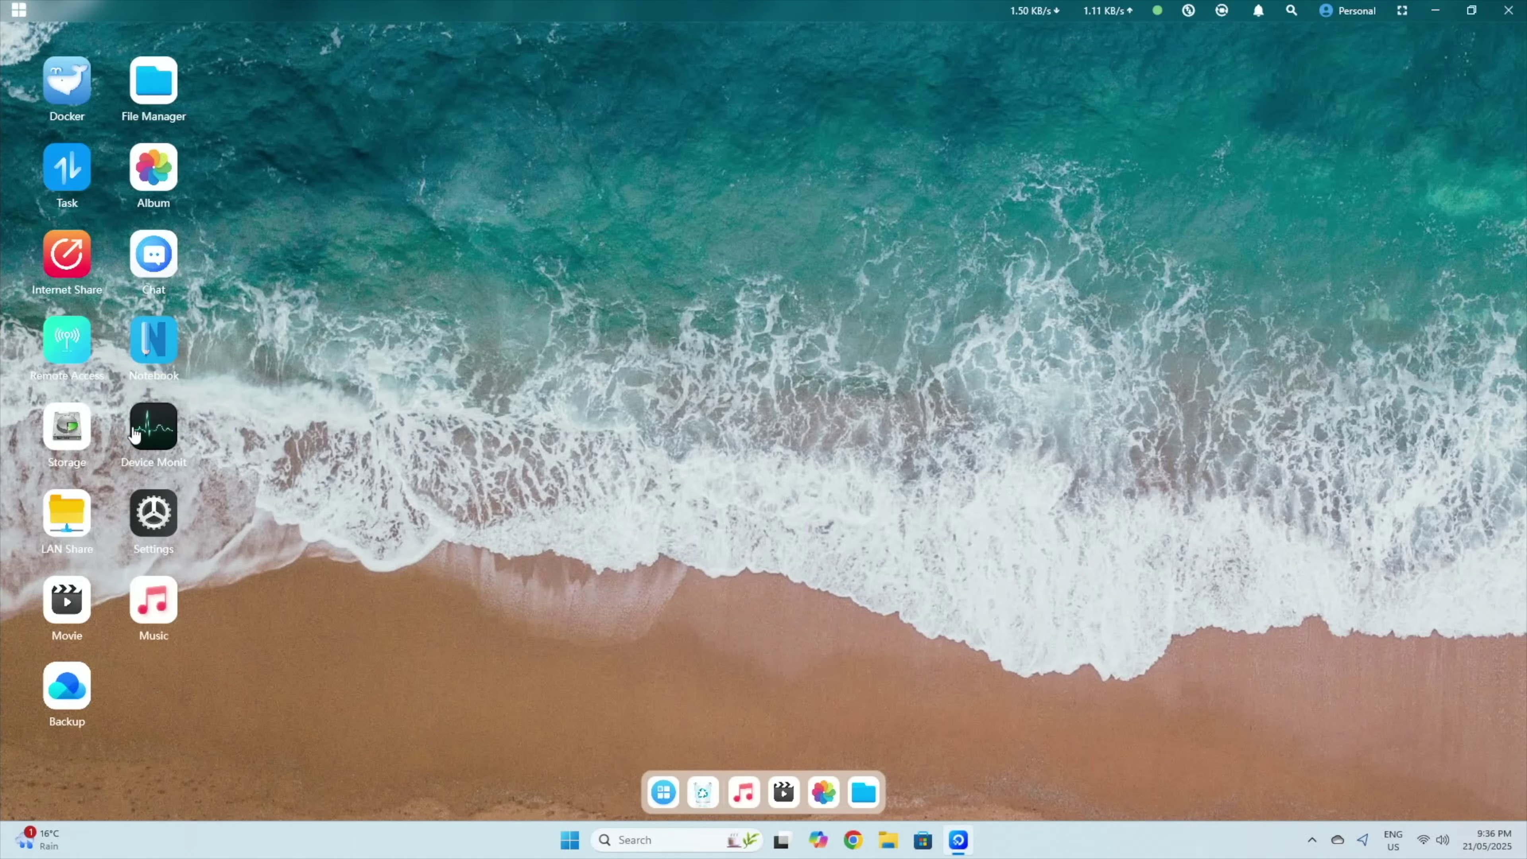
Set both the CPU fan and chassis fan 1 to Silent in Device monitoring, then close it.
click(138, 431)
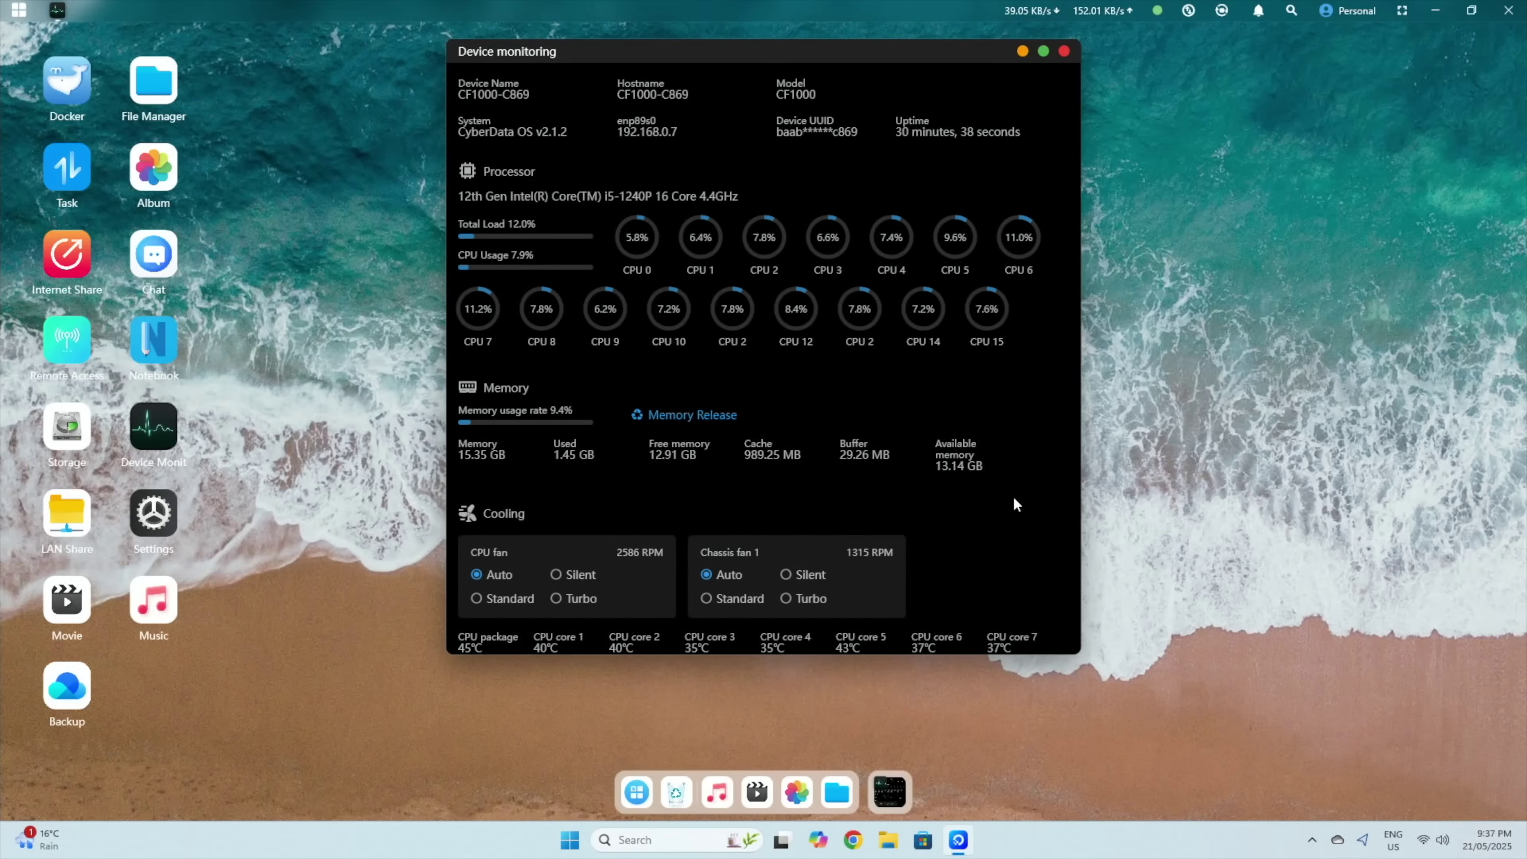
scroll(1042, 493, down, 4)
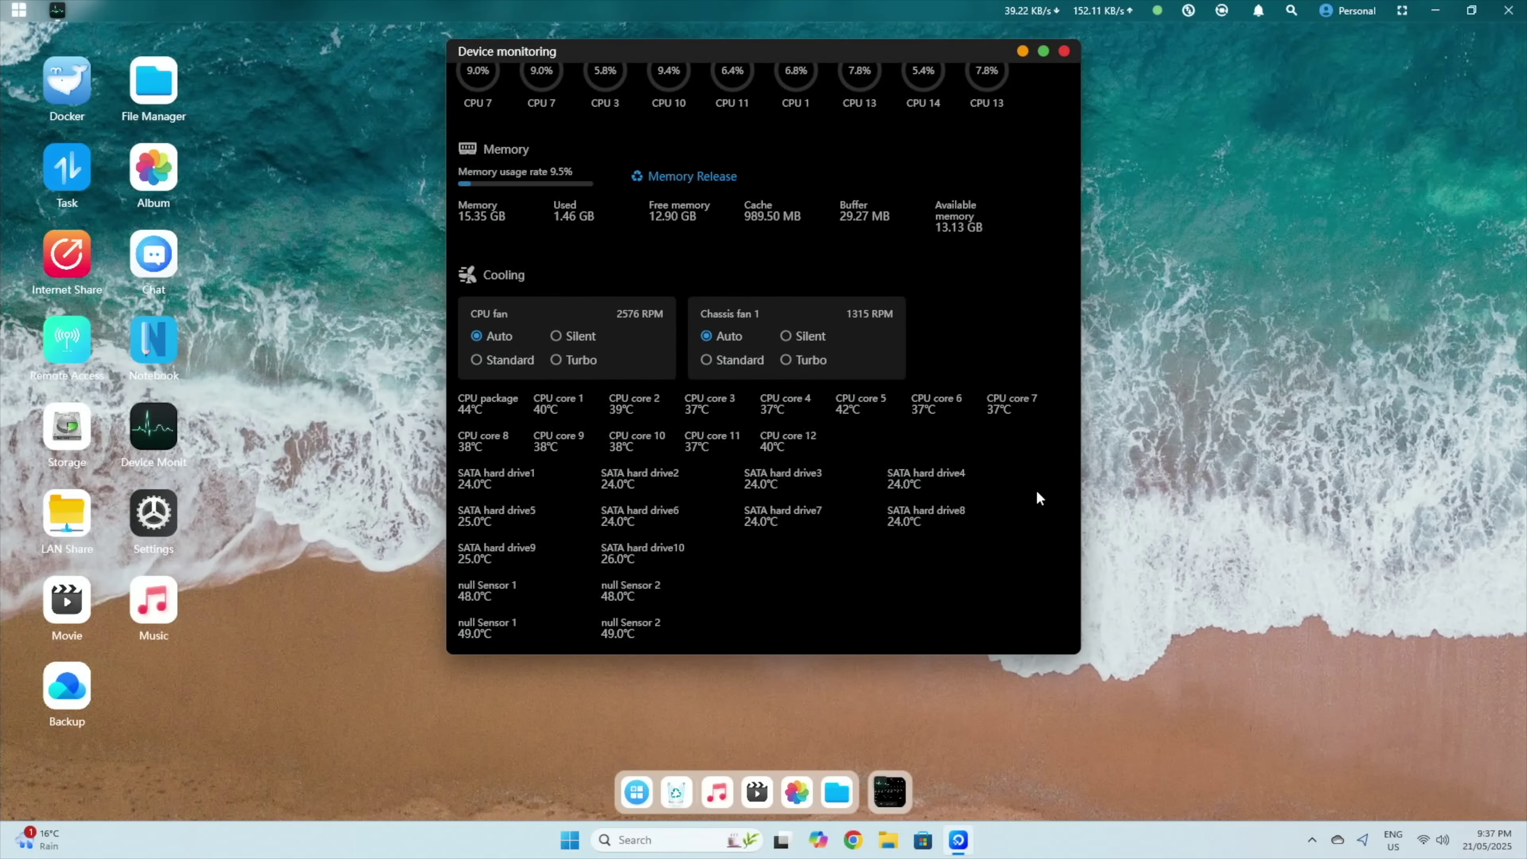
click(553, 338)
click(786, 336)
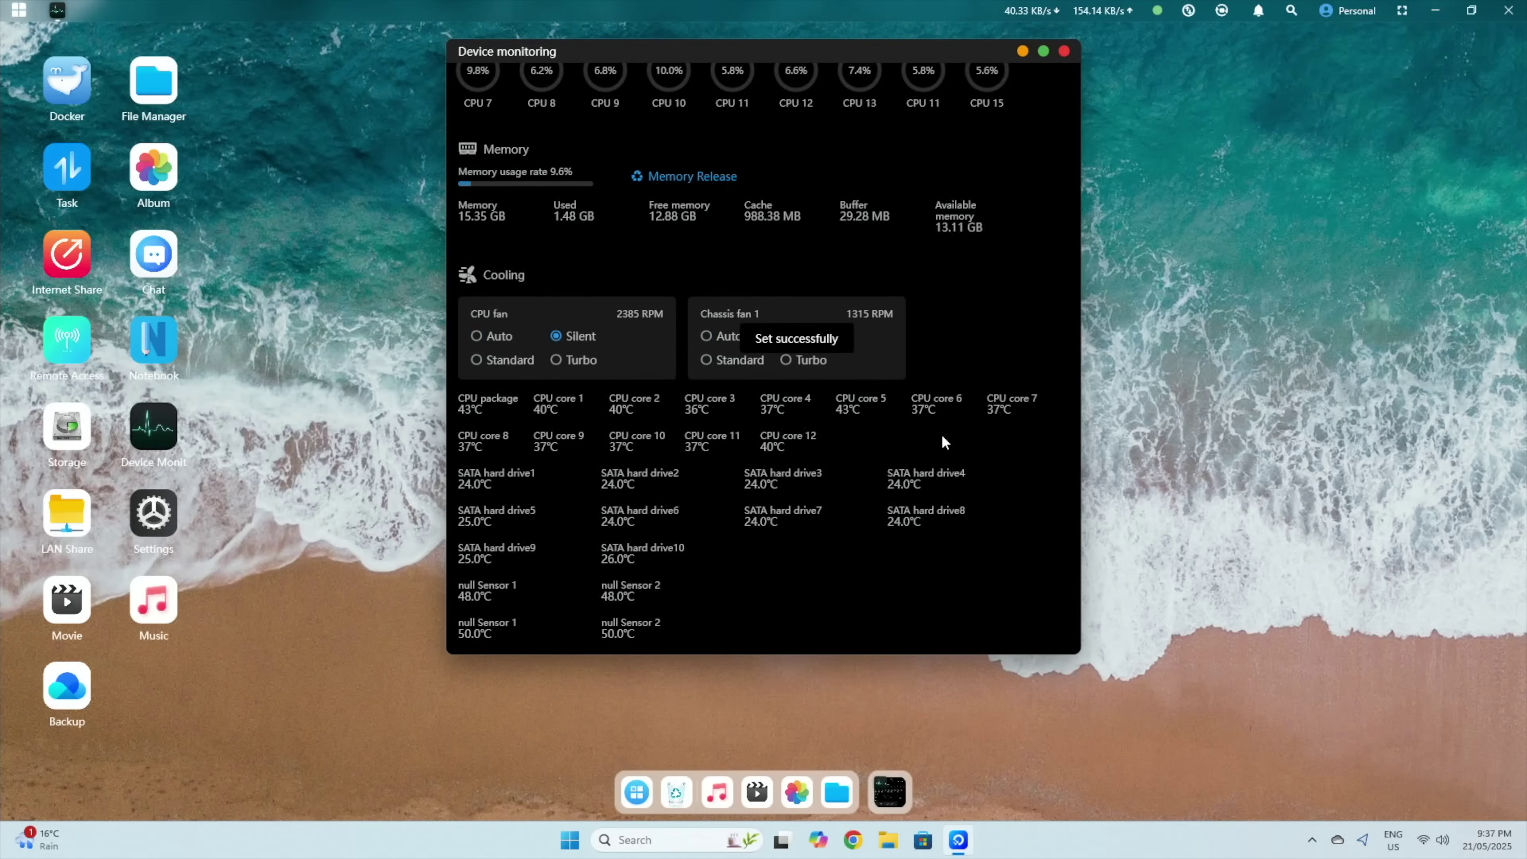
click(1065, 51)
Open the storage management and review the S.M.A.R.T. details of Hard Disk10.
click(67, 425)
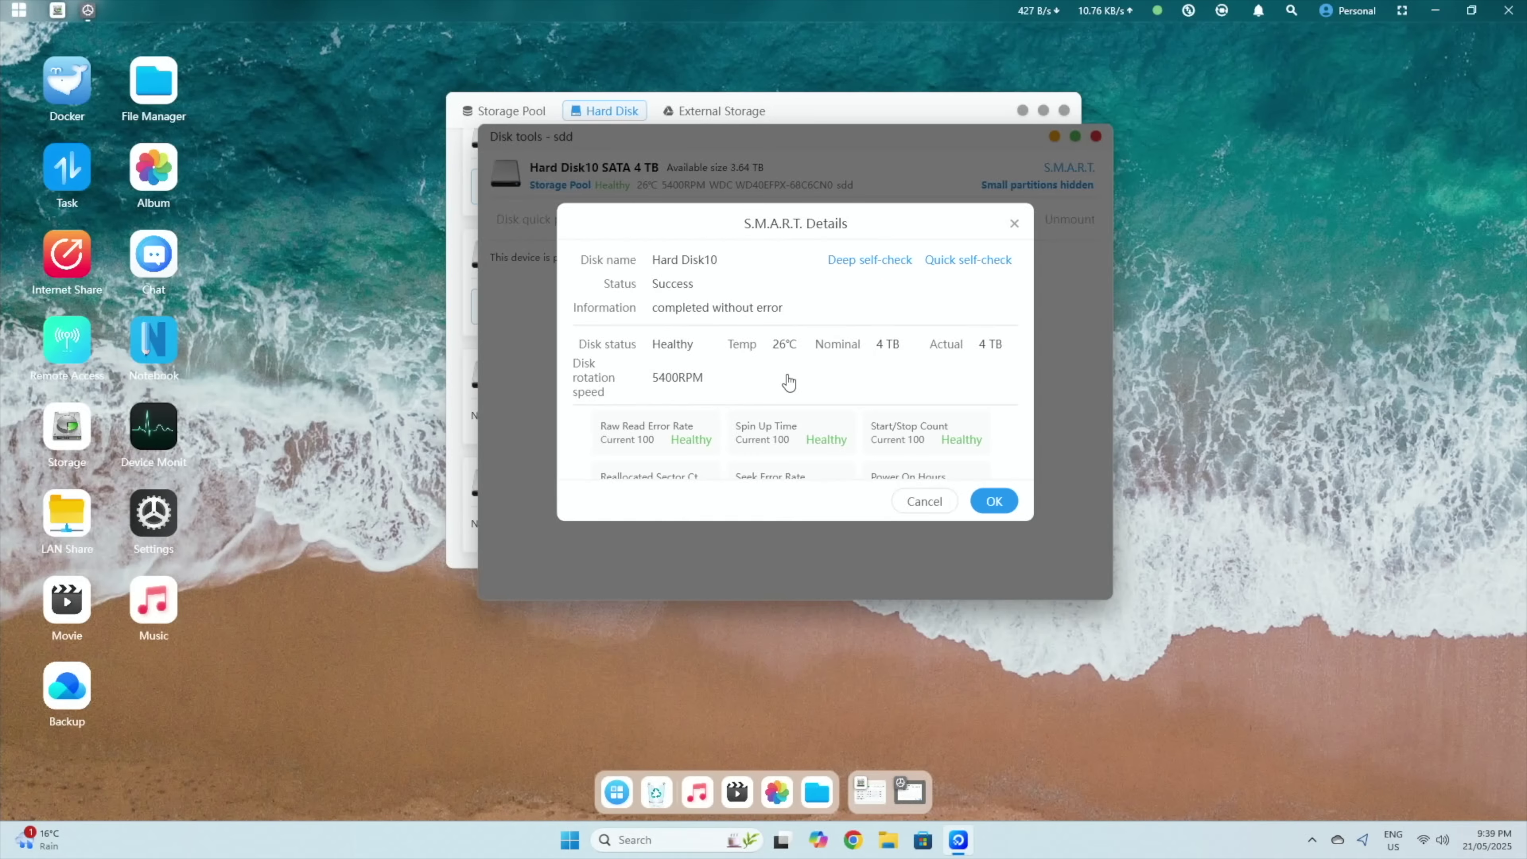
scroll(782, 373, down, 2)
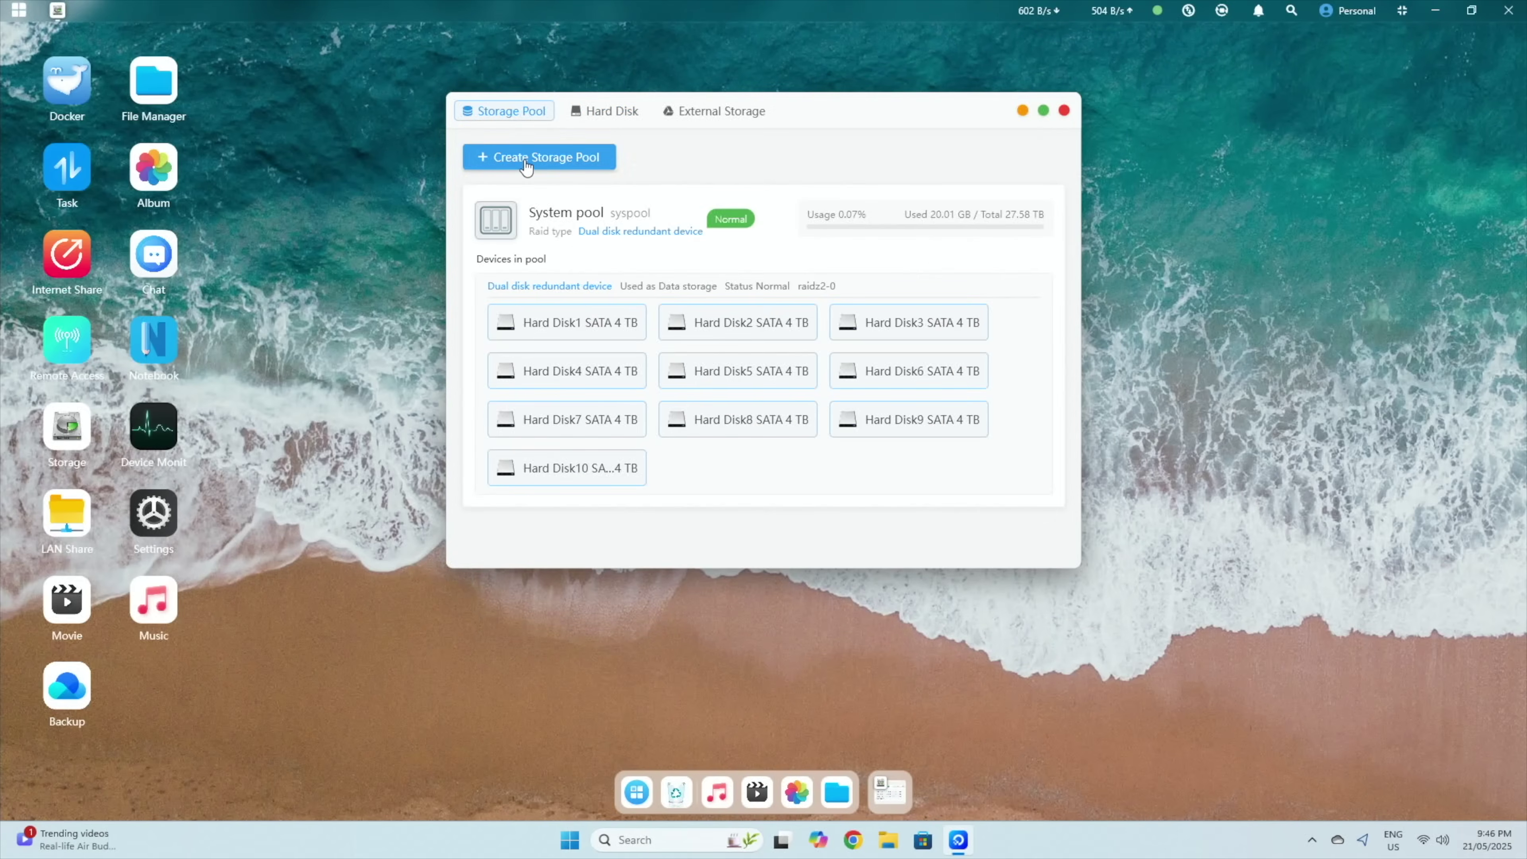
Start a new storage pool in Advanced Mode and select both 1 TB NVMe disks for it.
click(512, 156)
click(876, 274)
click(808, 422)
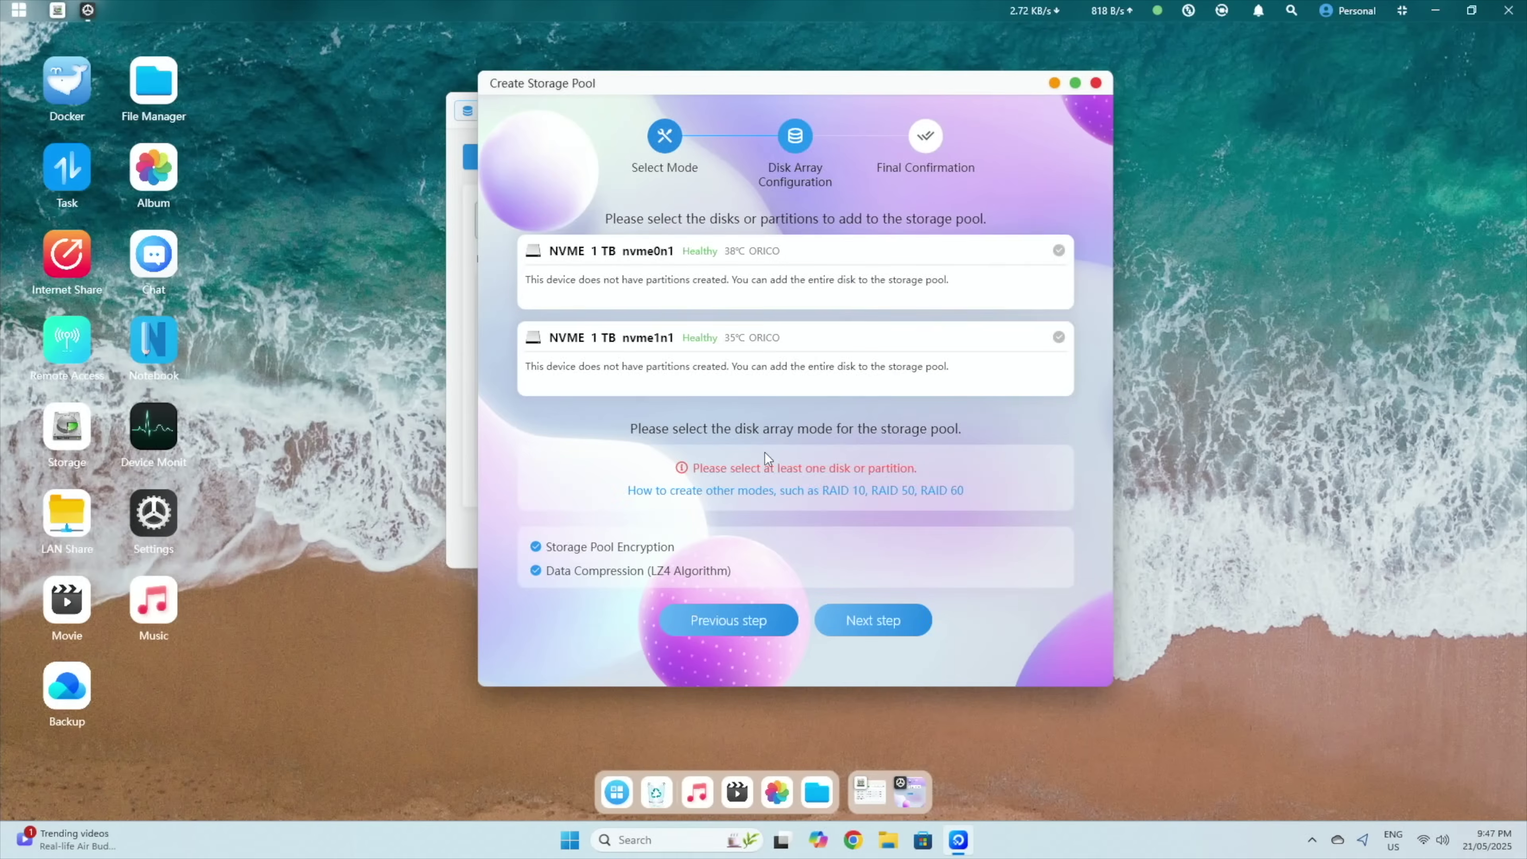
click(672, 275)
click(720, 344)
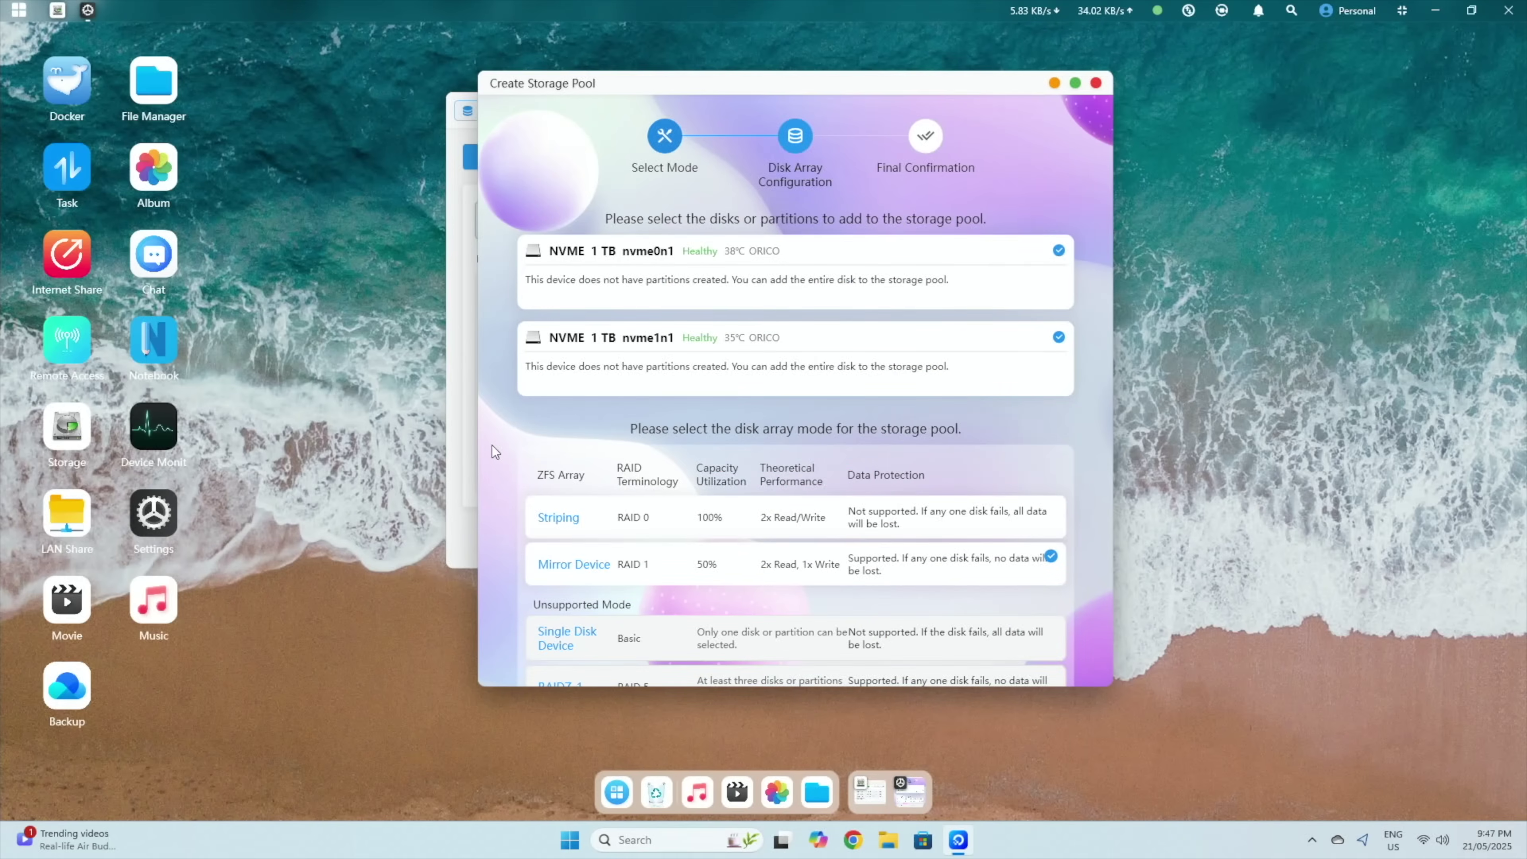
Choose the Striping array mode for the NVMe disks, name the pool NVMe and create it.
scroll(599, 433, down, 1)
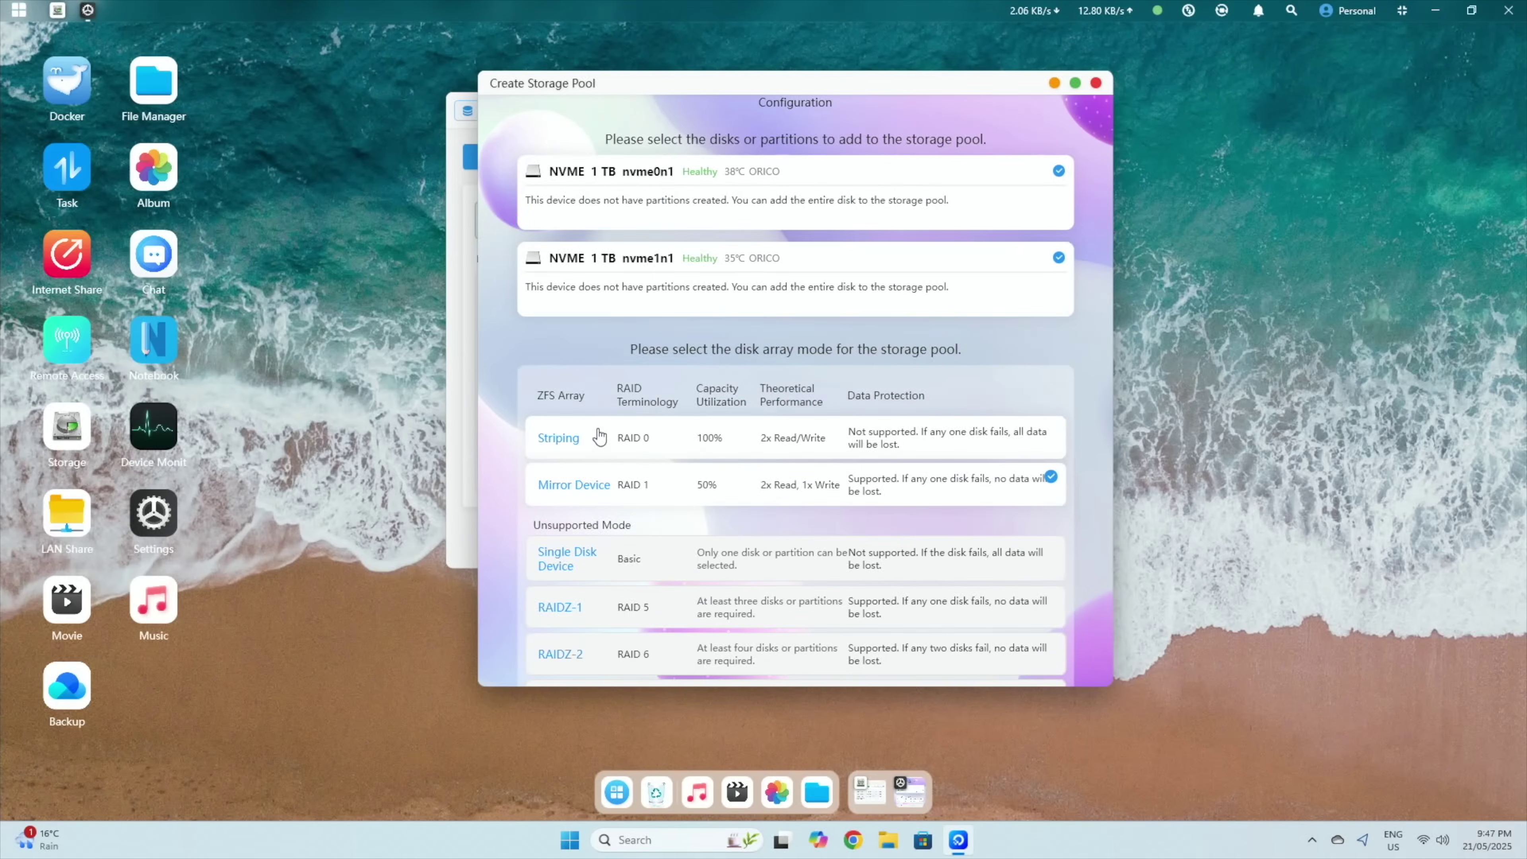
scroll(892, 513, down, 1)
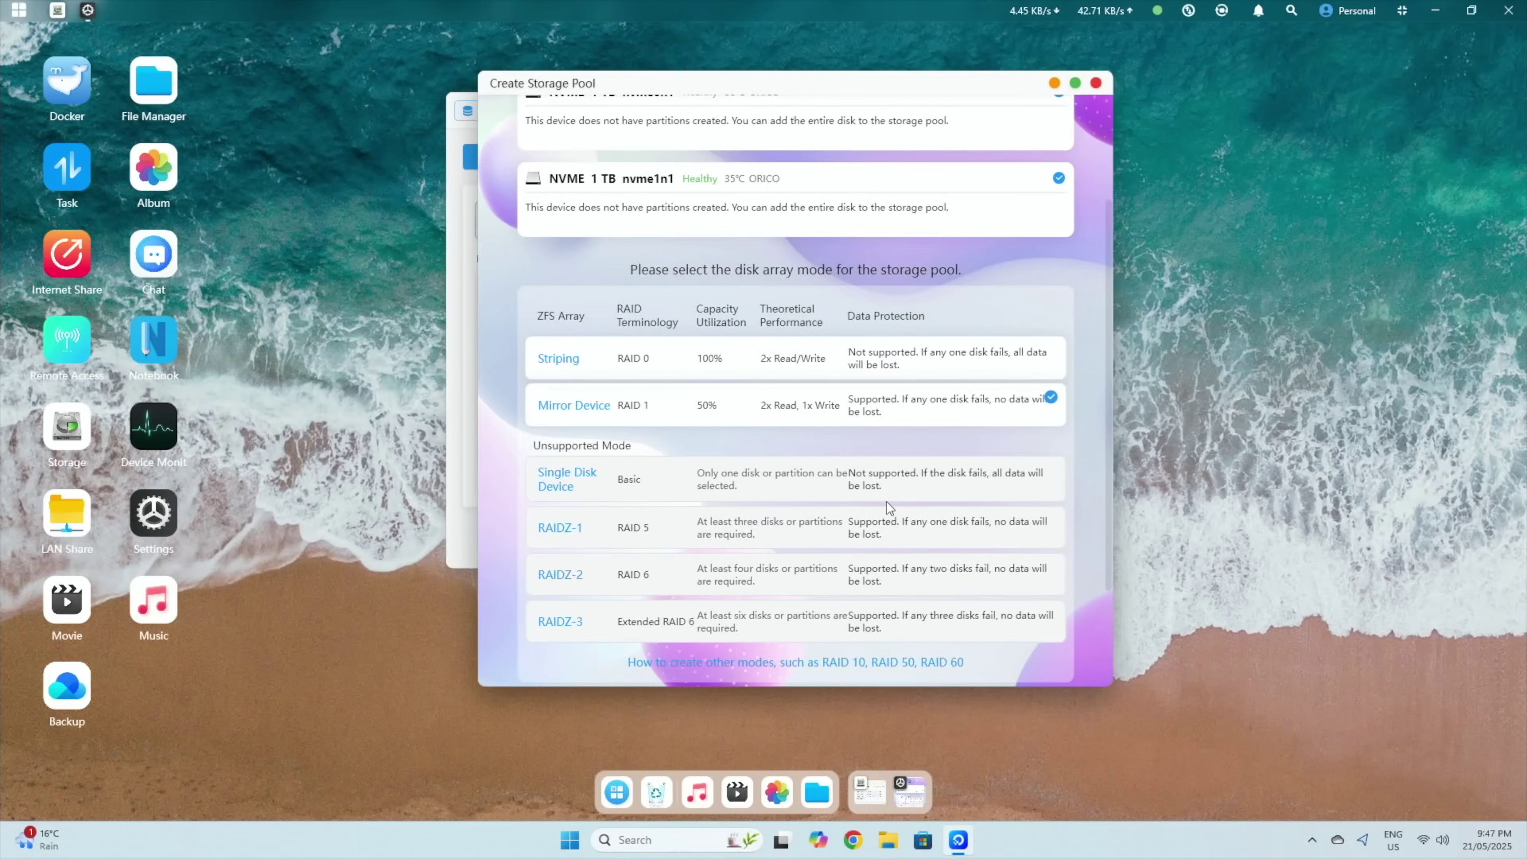
scroll(929, 454, down, 2)
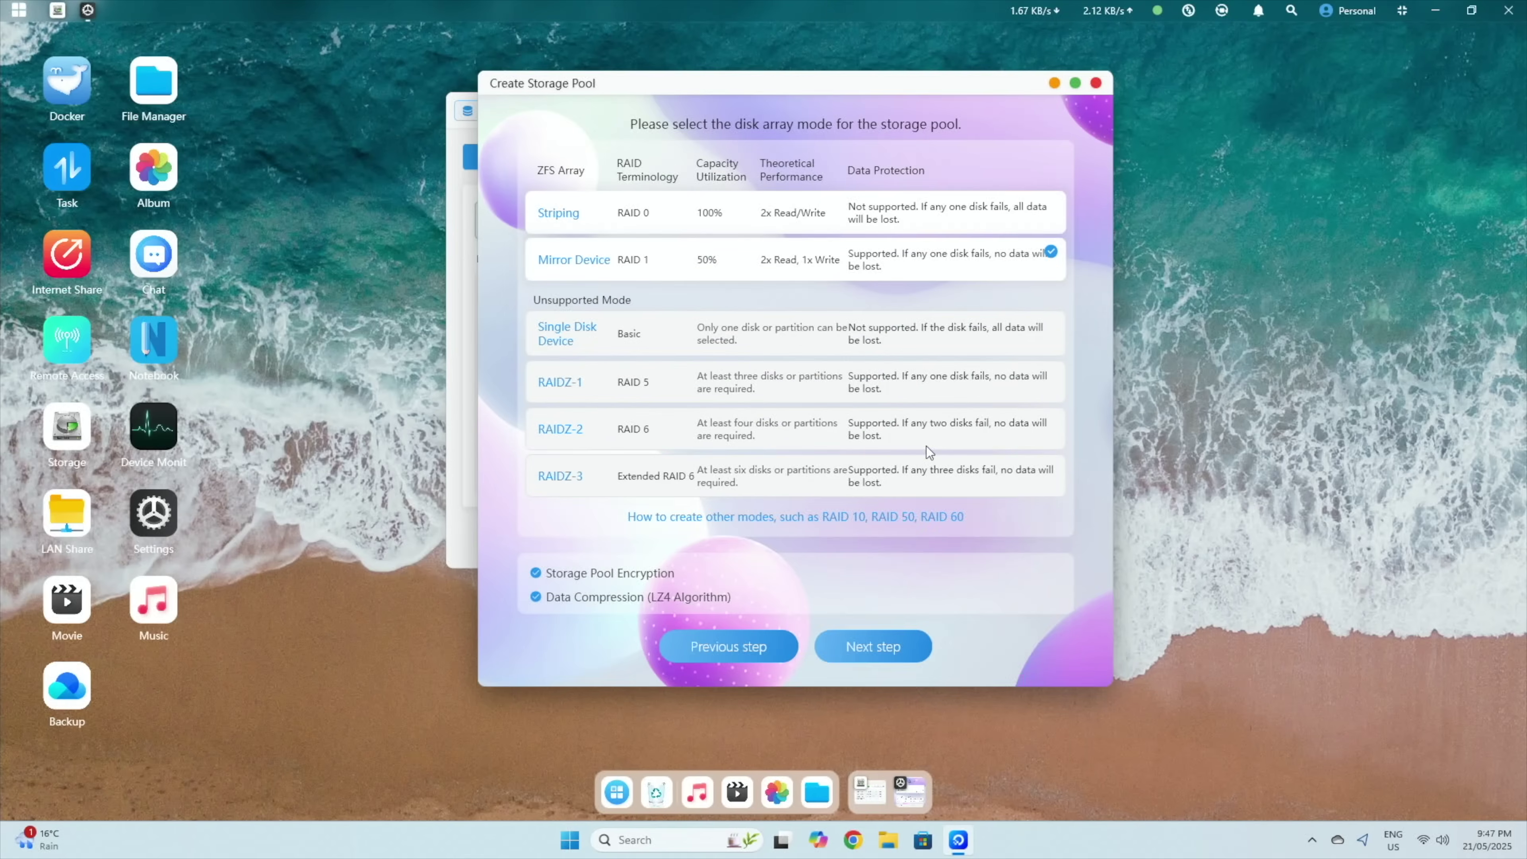
scroll(928, 450, up, 2)
scroll(894, 373, down, 2)
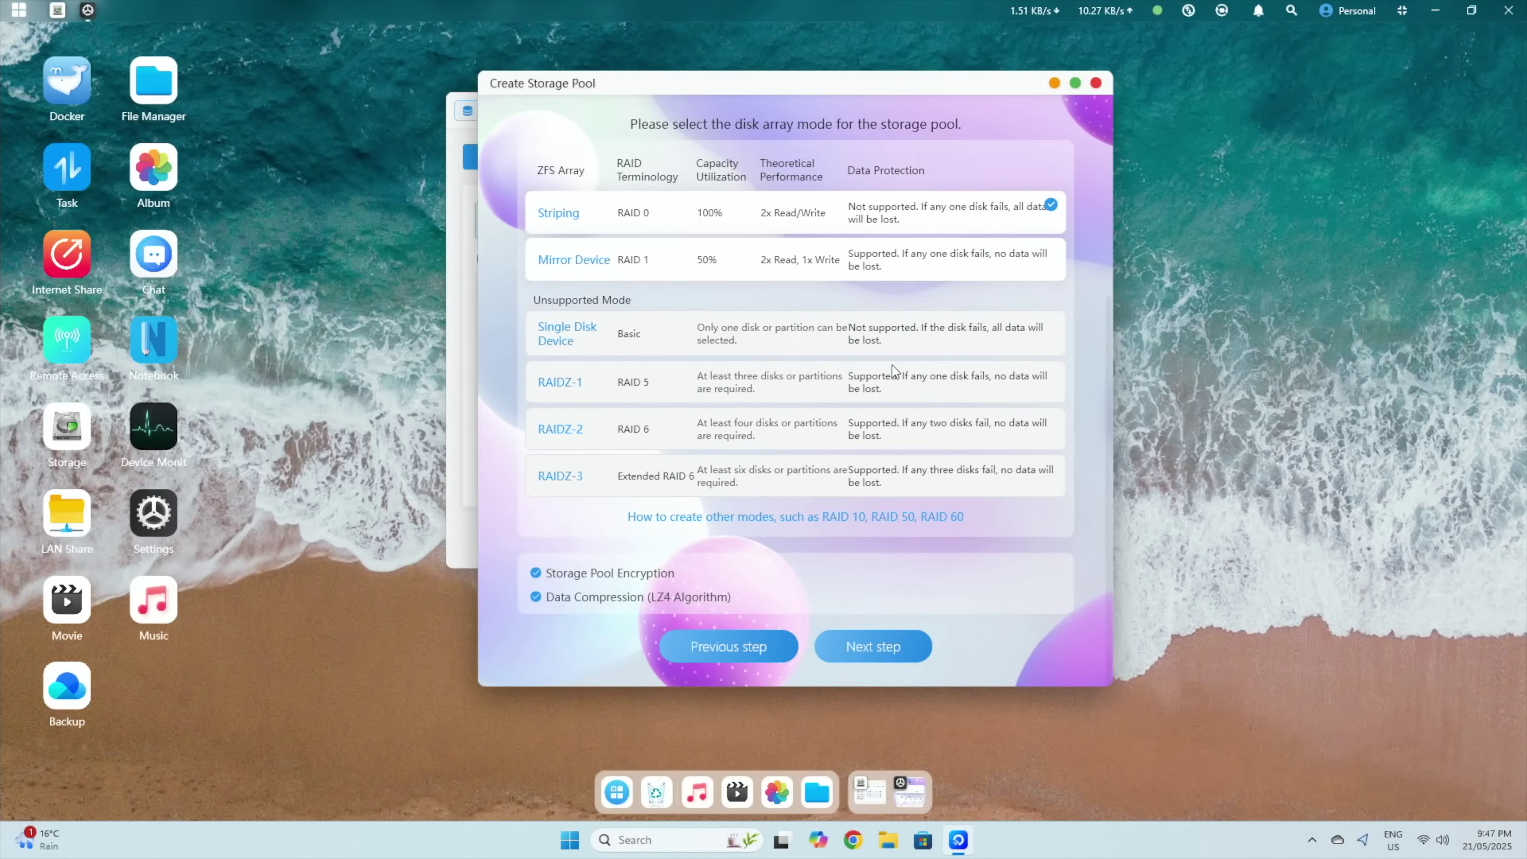
click(875, 647)
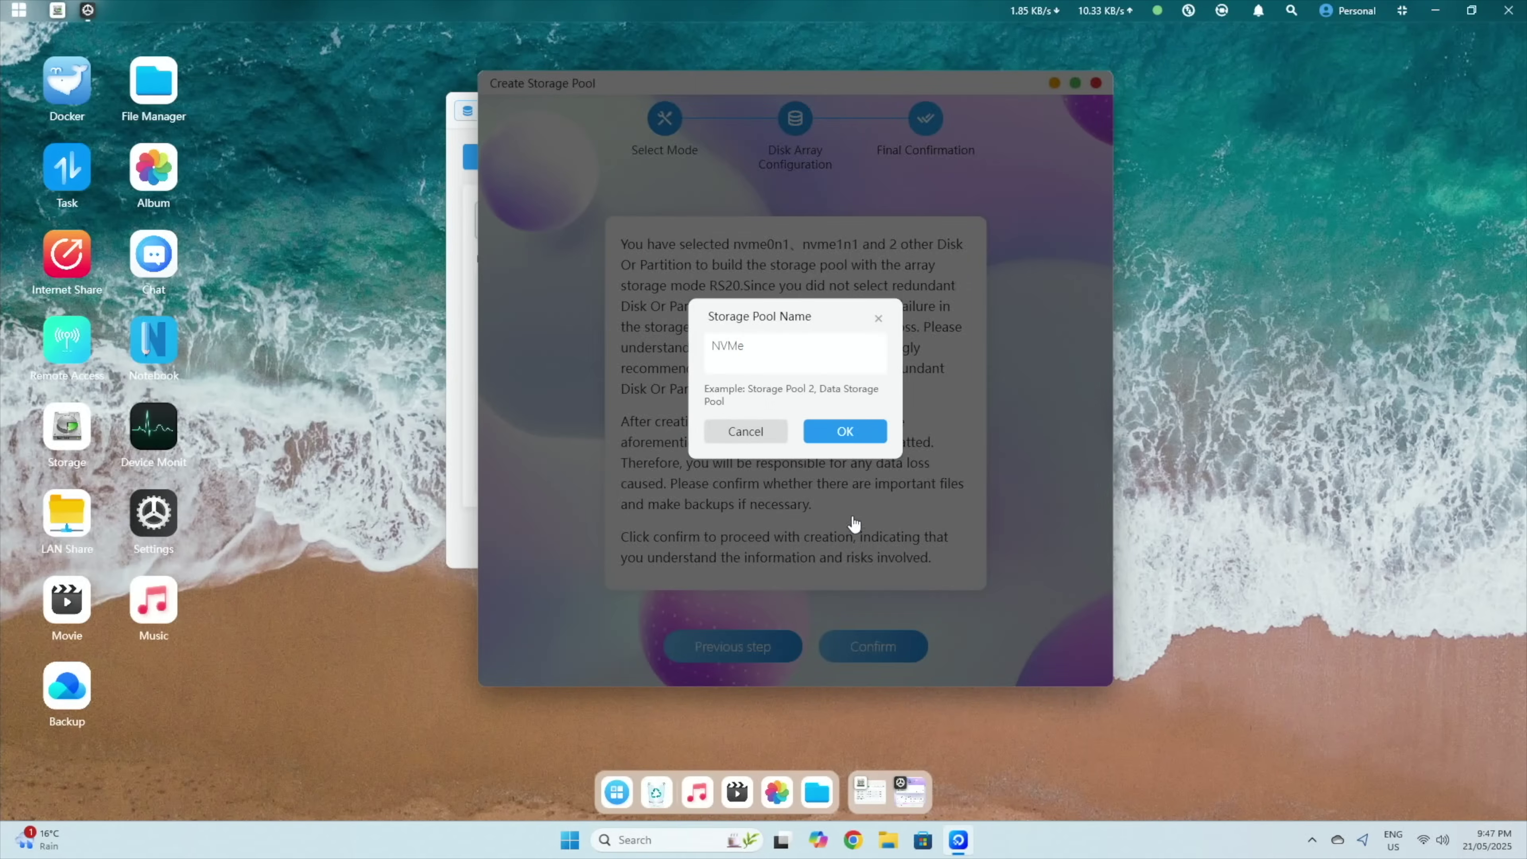
click(845, 431)
click(848, 426)
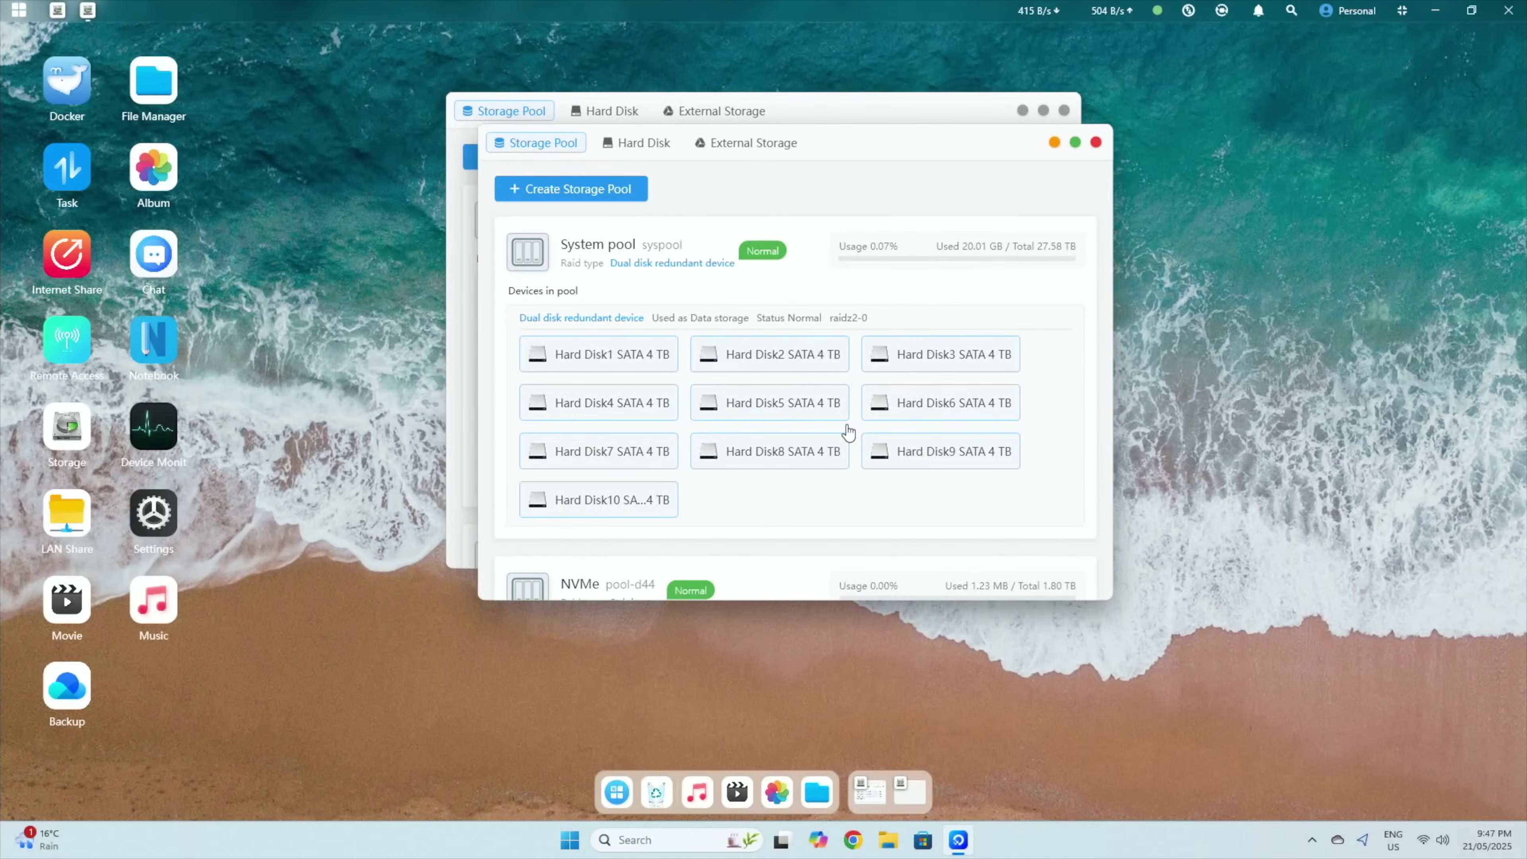
scroll(624, 259, down, 3)
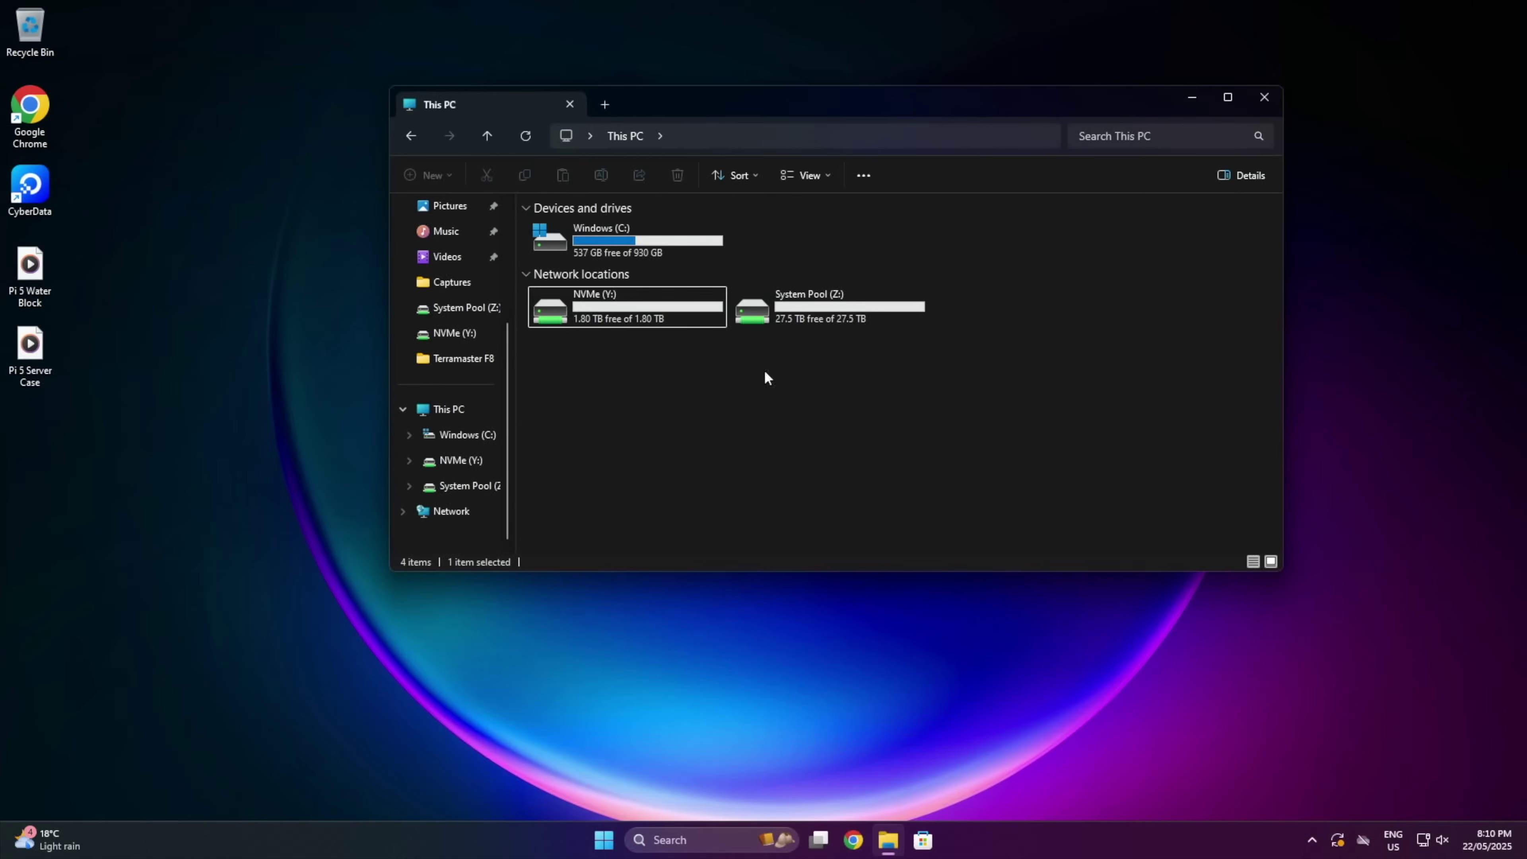
Switch to File Explorer and copy the Pi 5 Water Block and Pi 5 Server Case files from the desktop to System Pool (Z:) and NVMe (Y:).
double_click(830, 308)
click(104, 266)
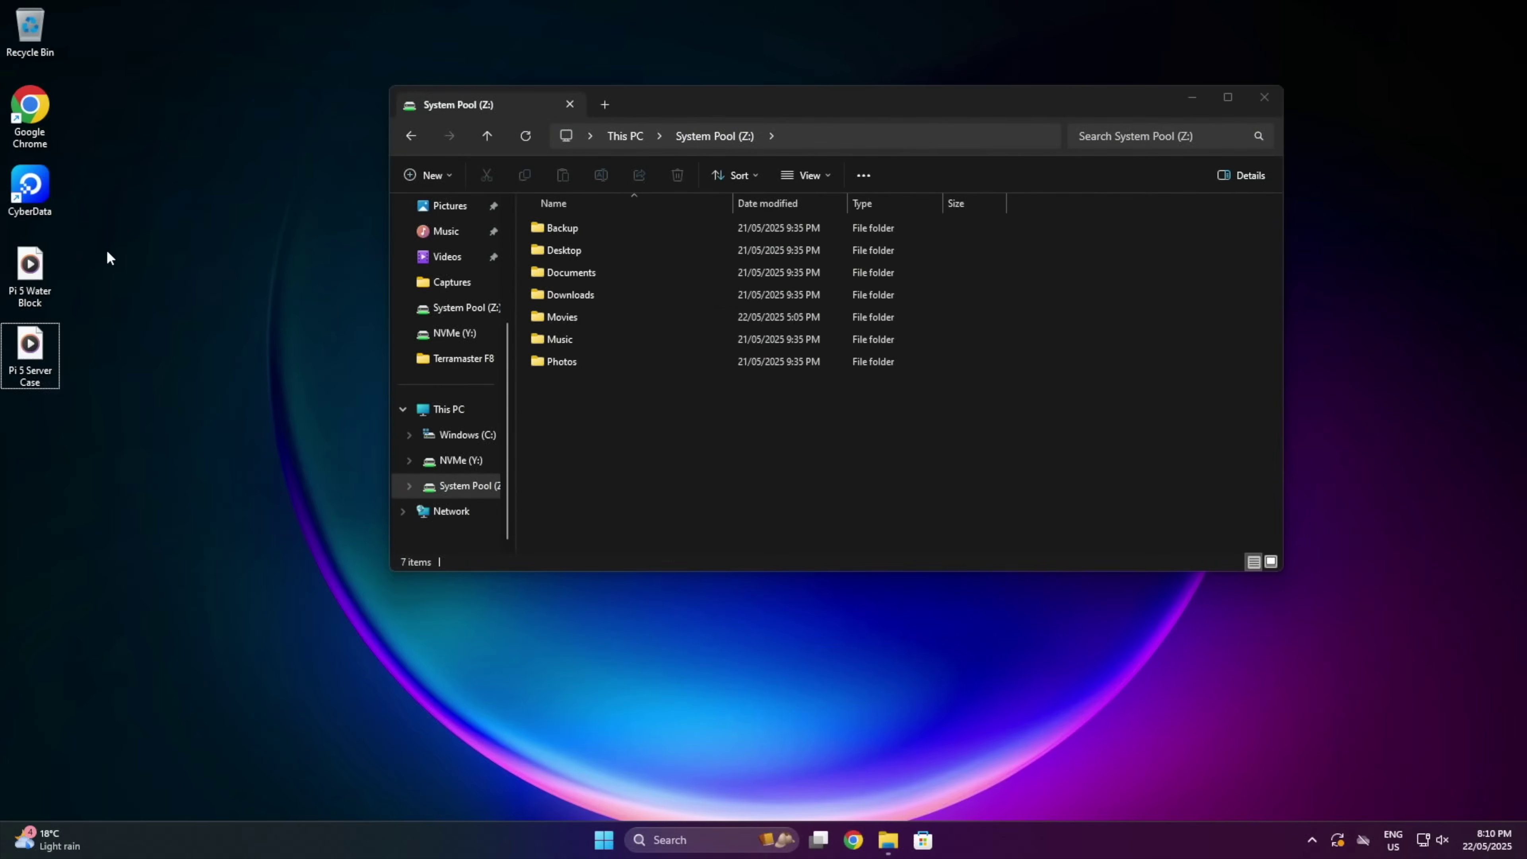
drag(107, 257, 572, 448)
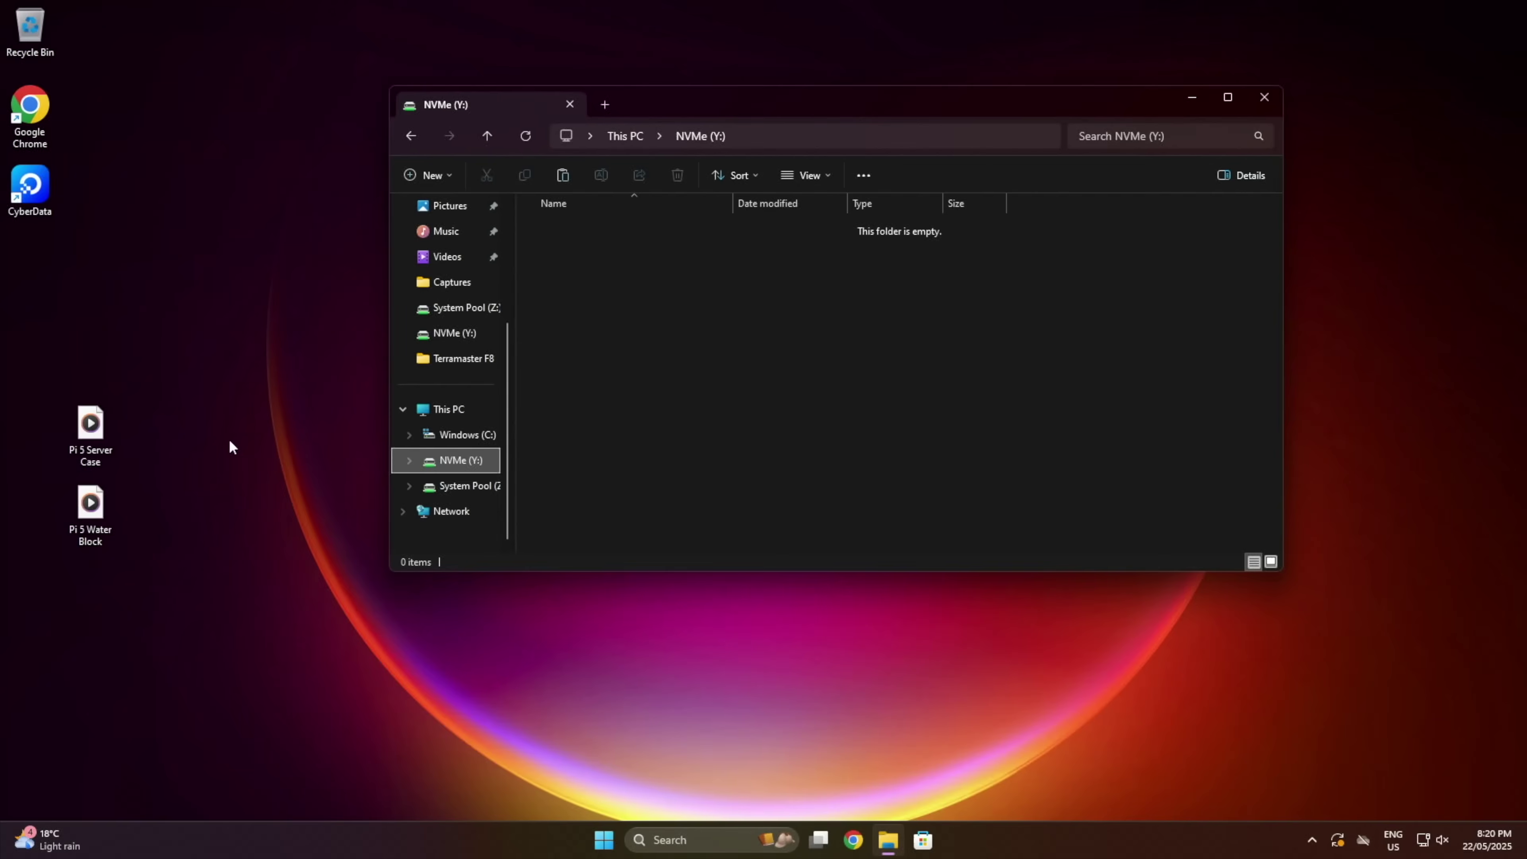
drag(188, 343, 1068, 346)
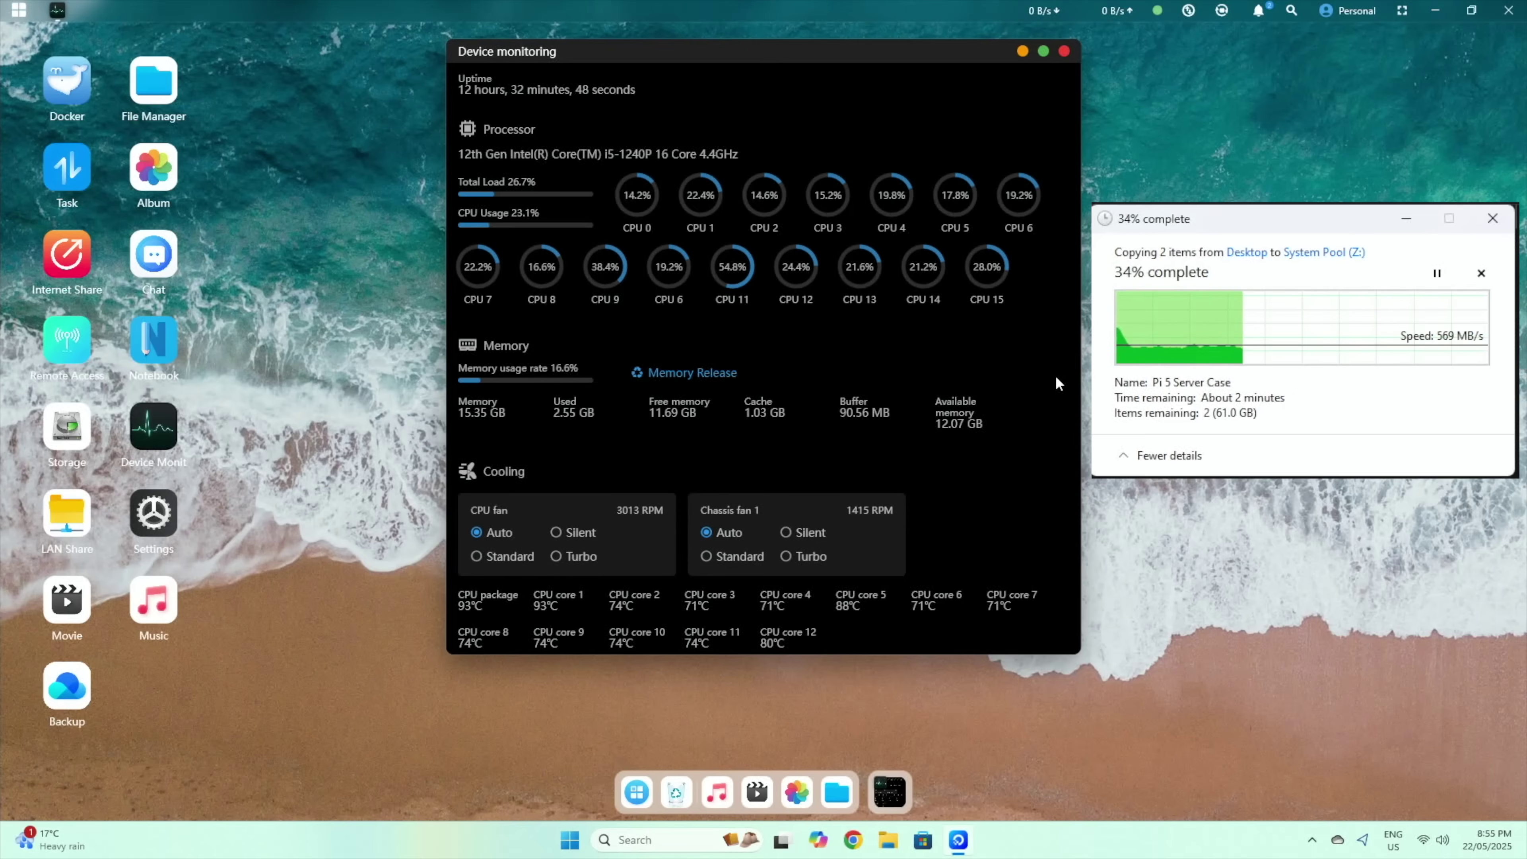
Check the CPU and drive temperatures in Device monitoring during the file copy and set the CPU fan to Turbo.
scroll(1056, 378, down, 2)
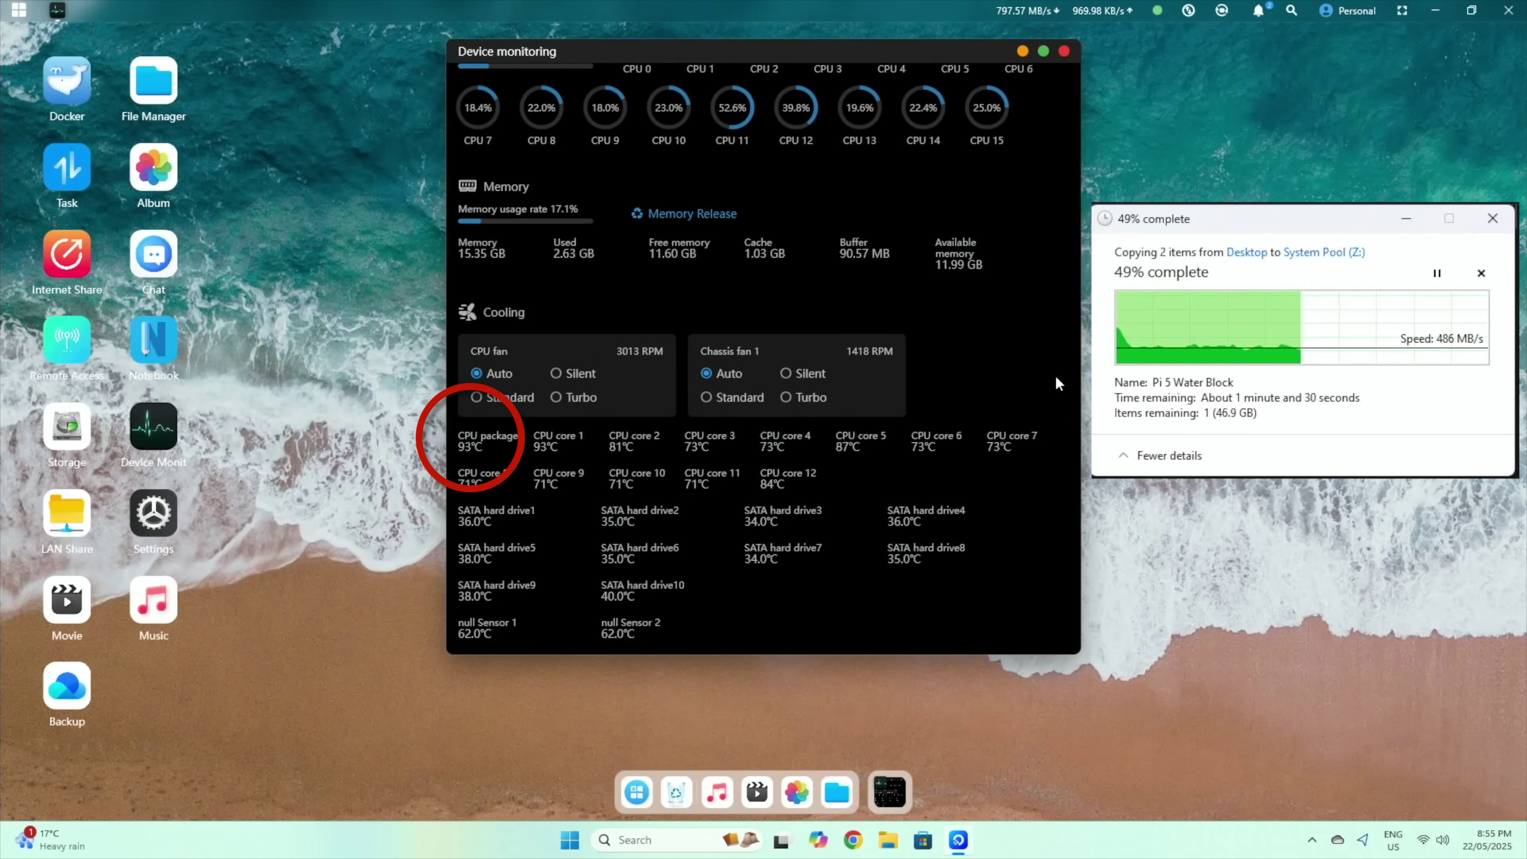
click(1056, 377)
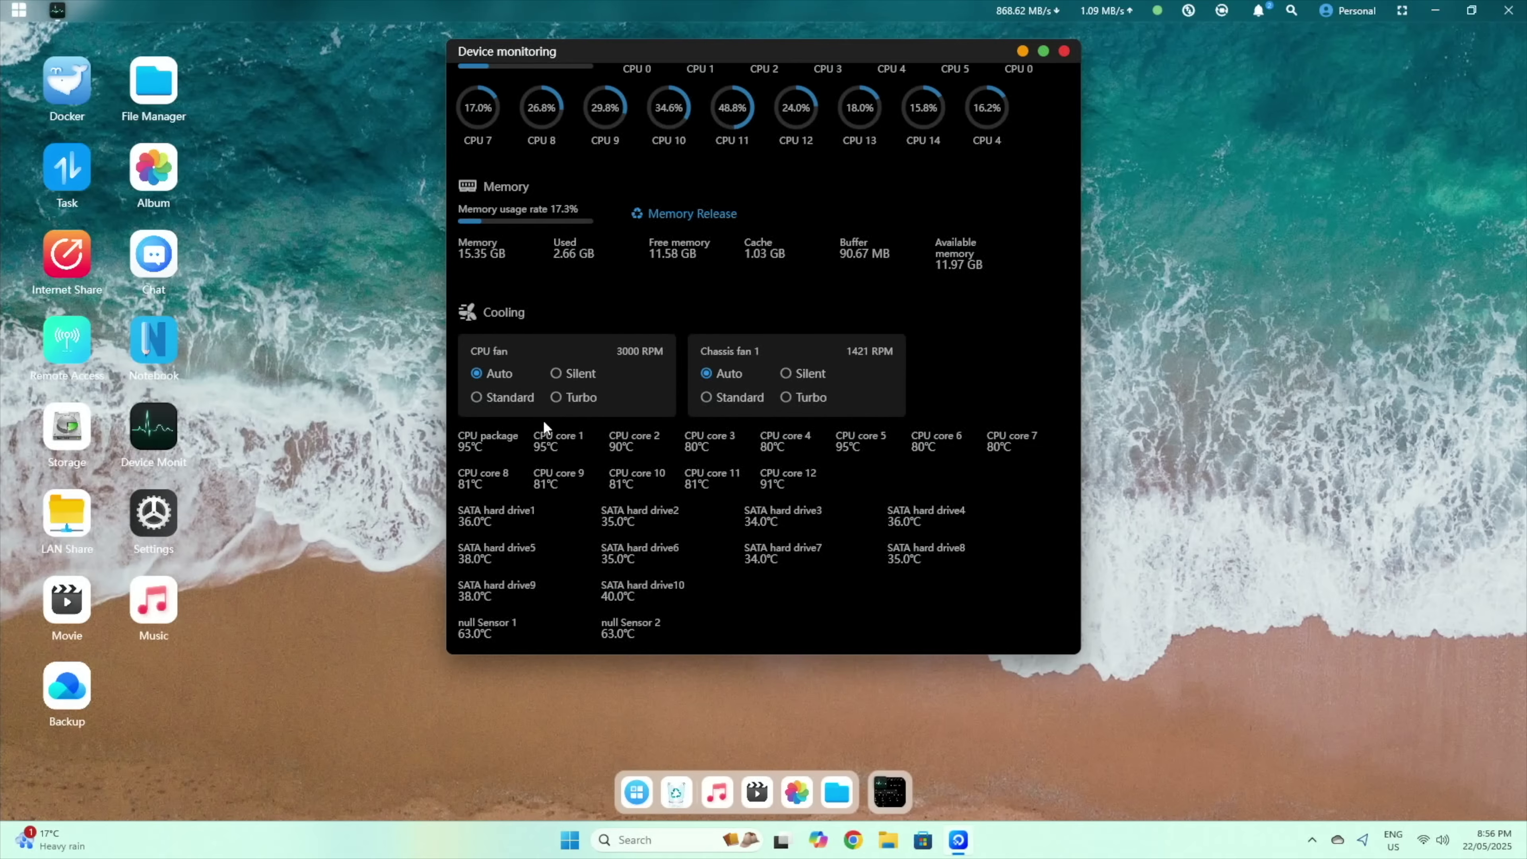
click(556, 398)
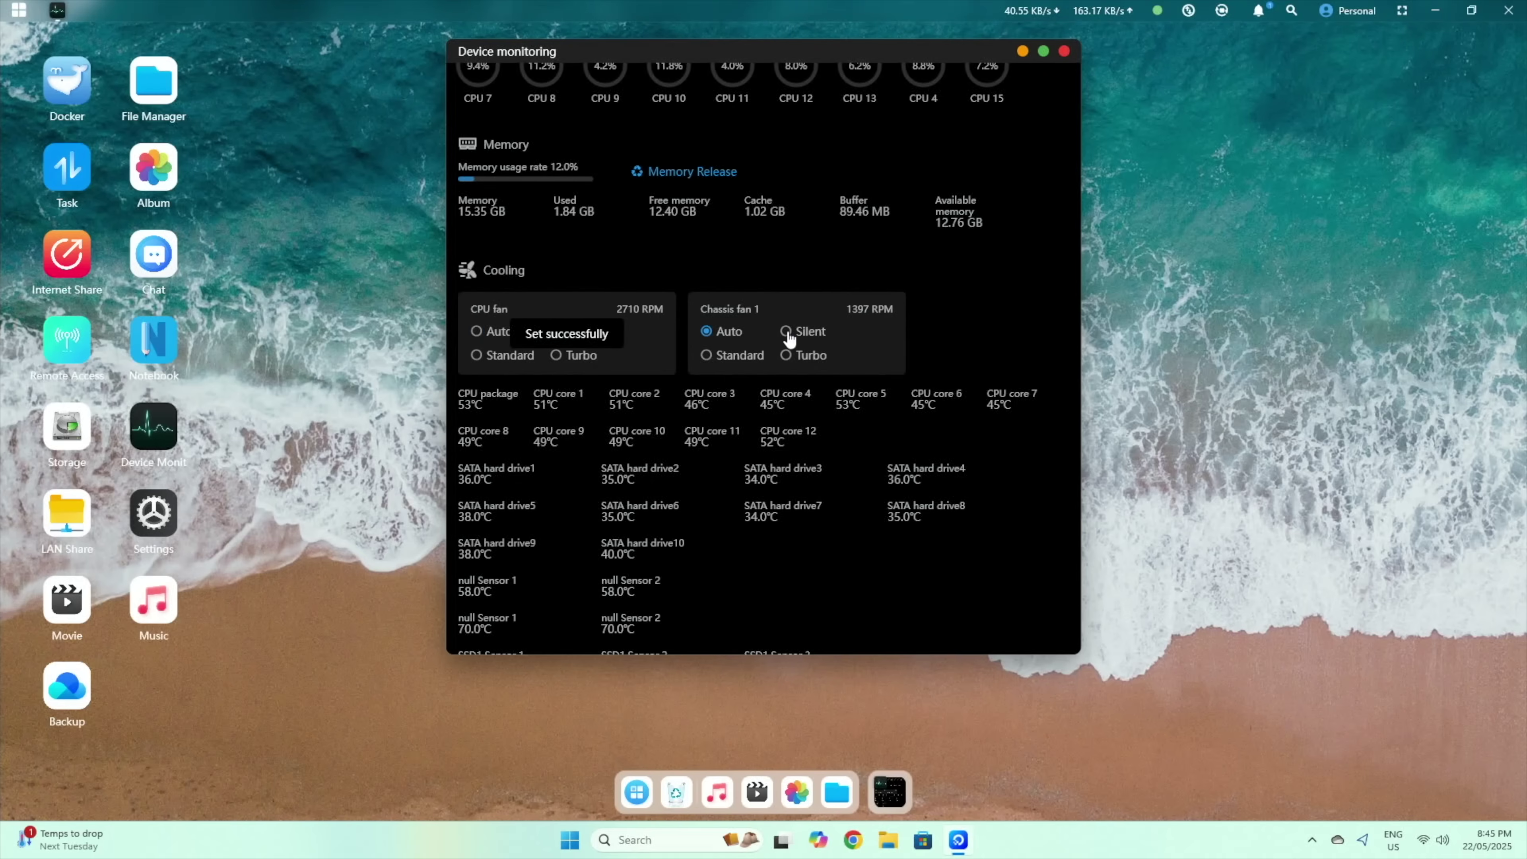
Try chassis fan 1 in Silent mode and switch it to Turbo.
click(786, 331)
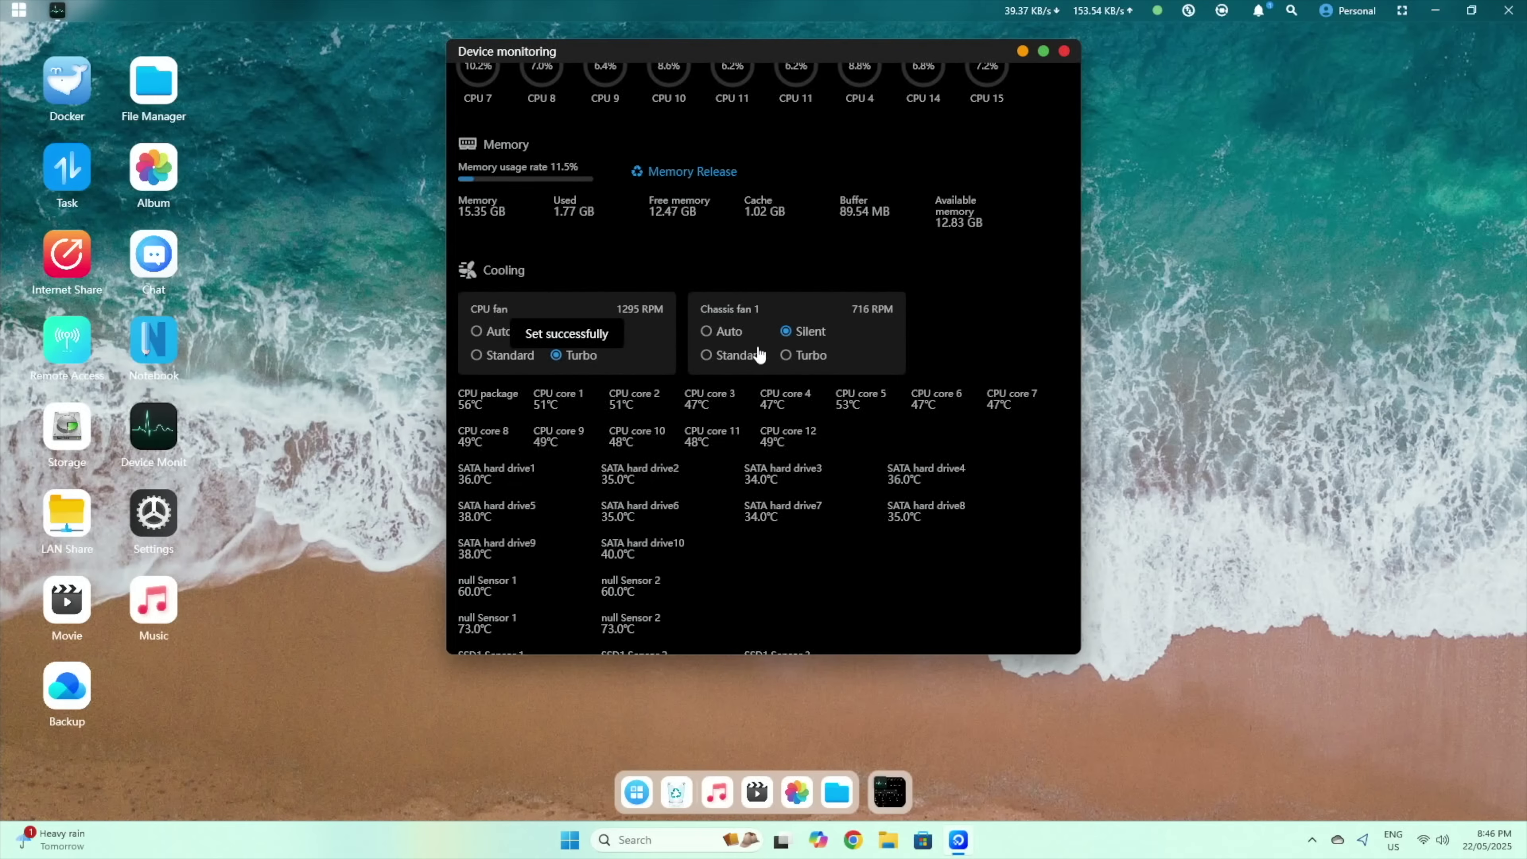
click(786, 355)
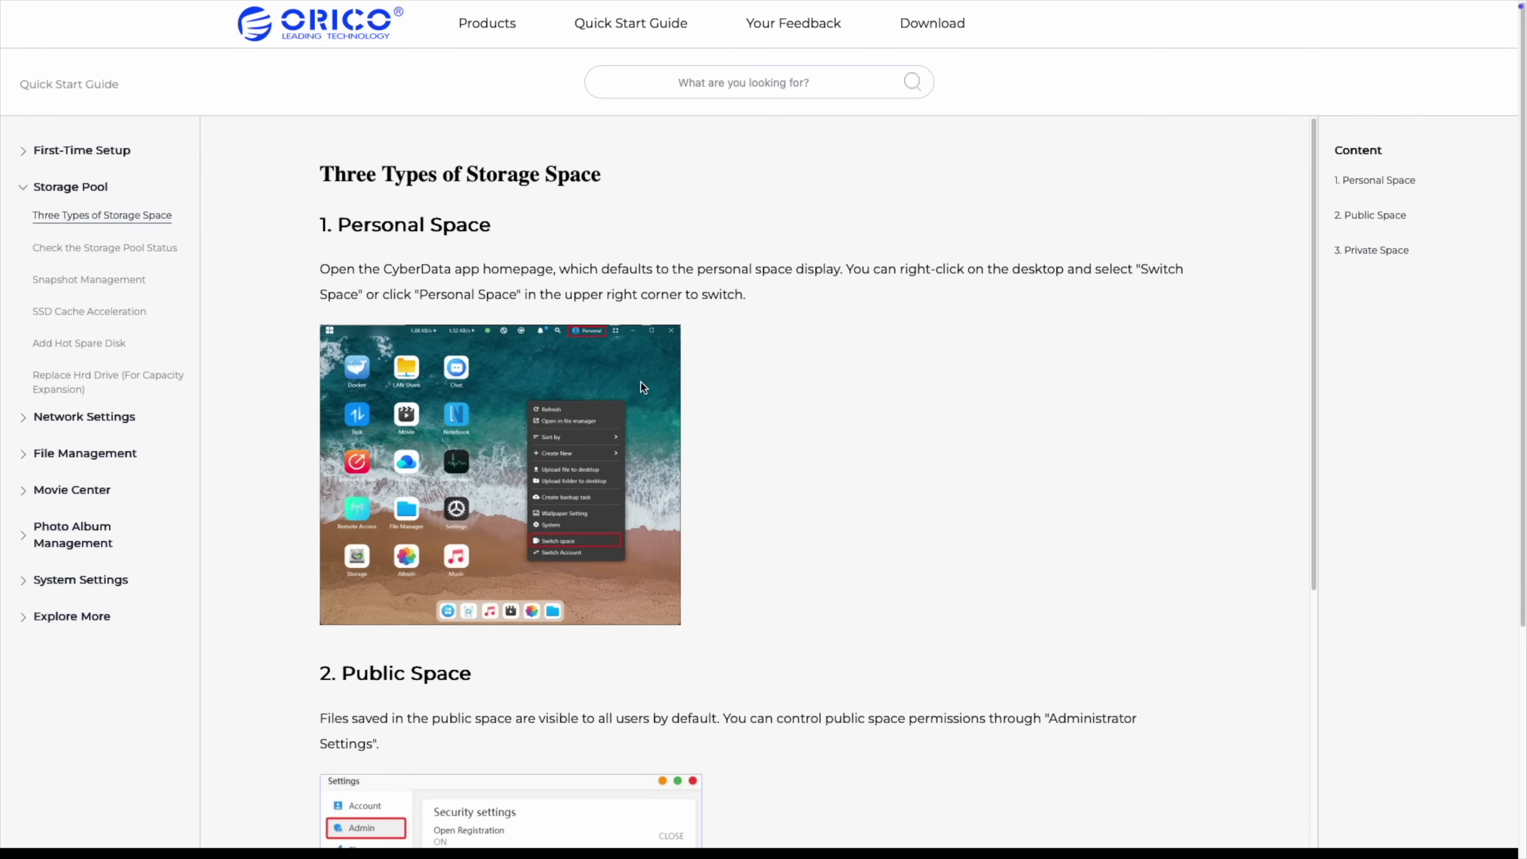
Expand the First-Time Setup section of ORICO's online Quick Start Guide to see its topics.
click(94, 158)
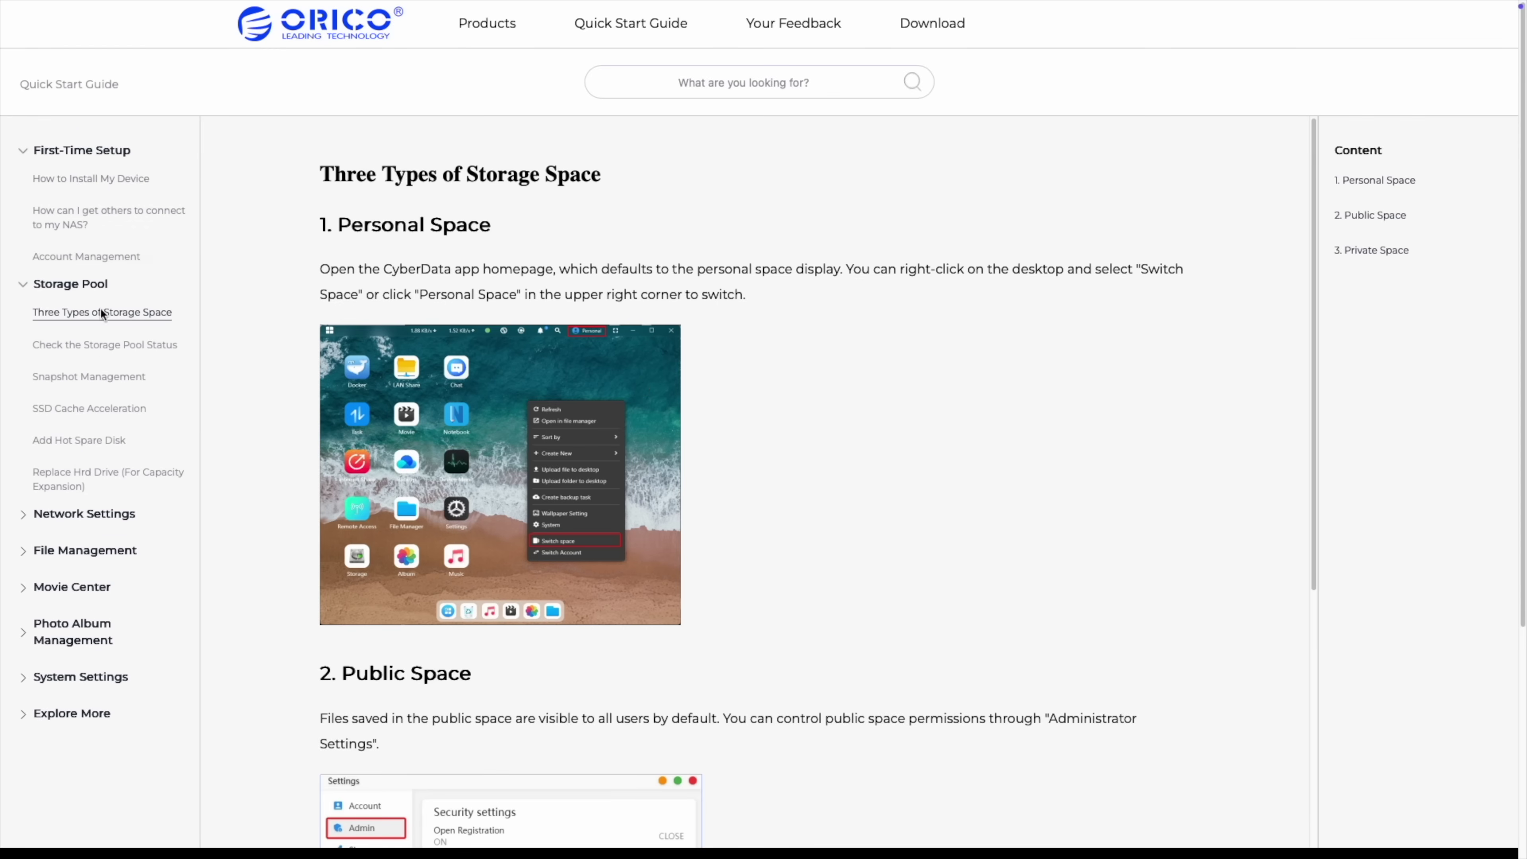
Expand the Network Settings section of the Quick Start Guide to view its topics.
click(90, 514)
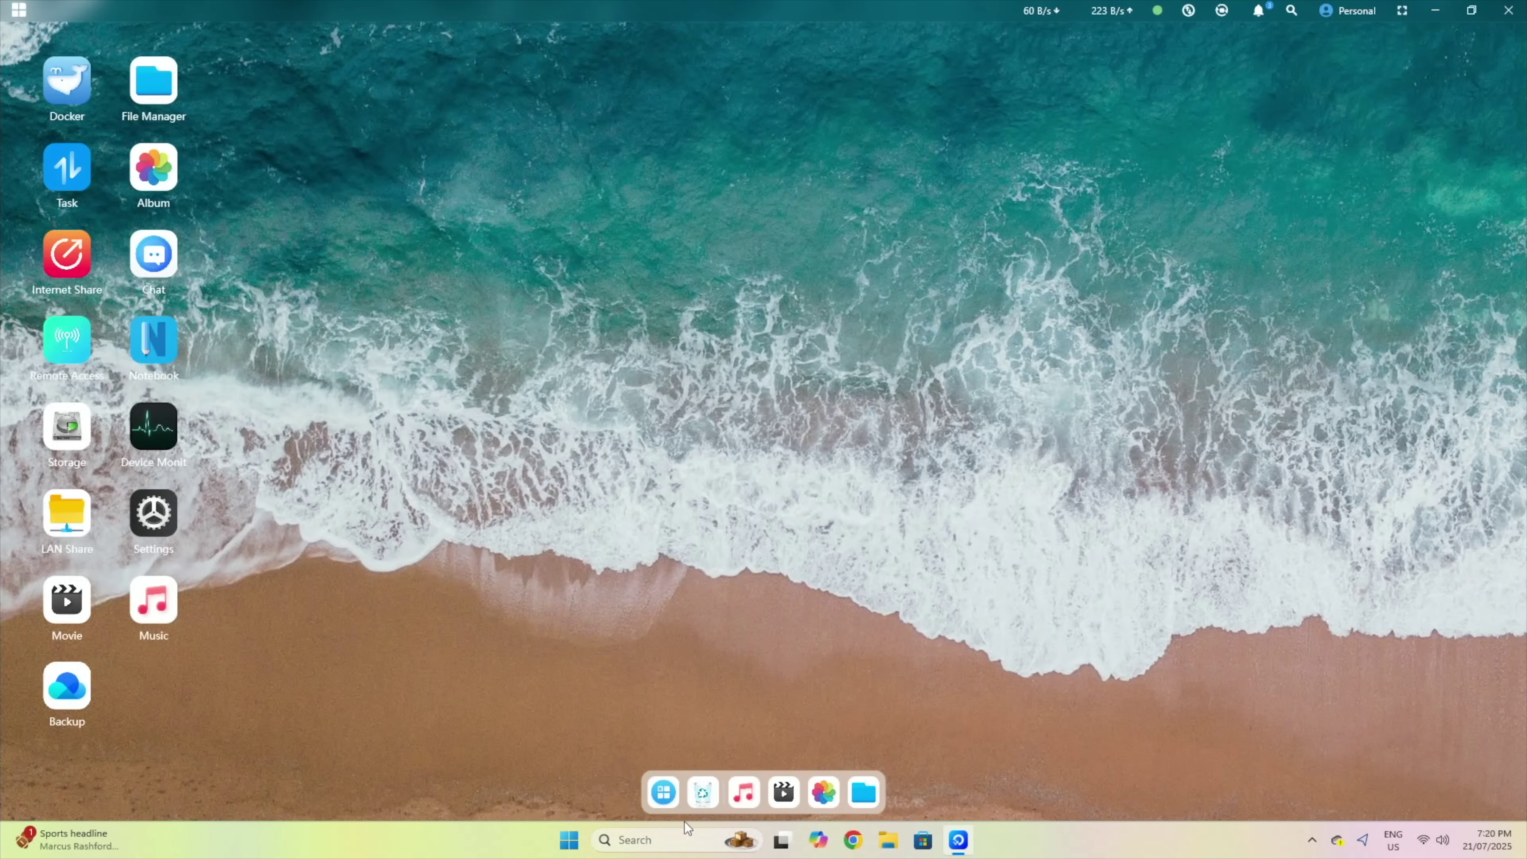
Switch to CyberData, open its app launcher and bring up the operations for the Windows11 virtual machine.
click(664, 794)
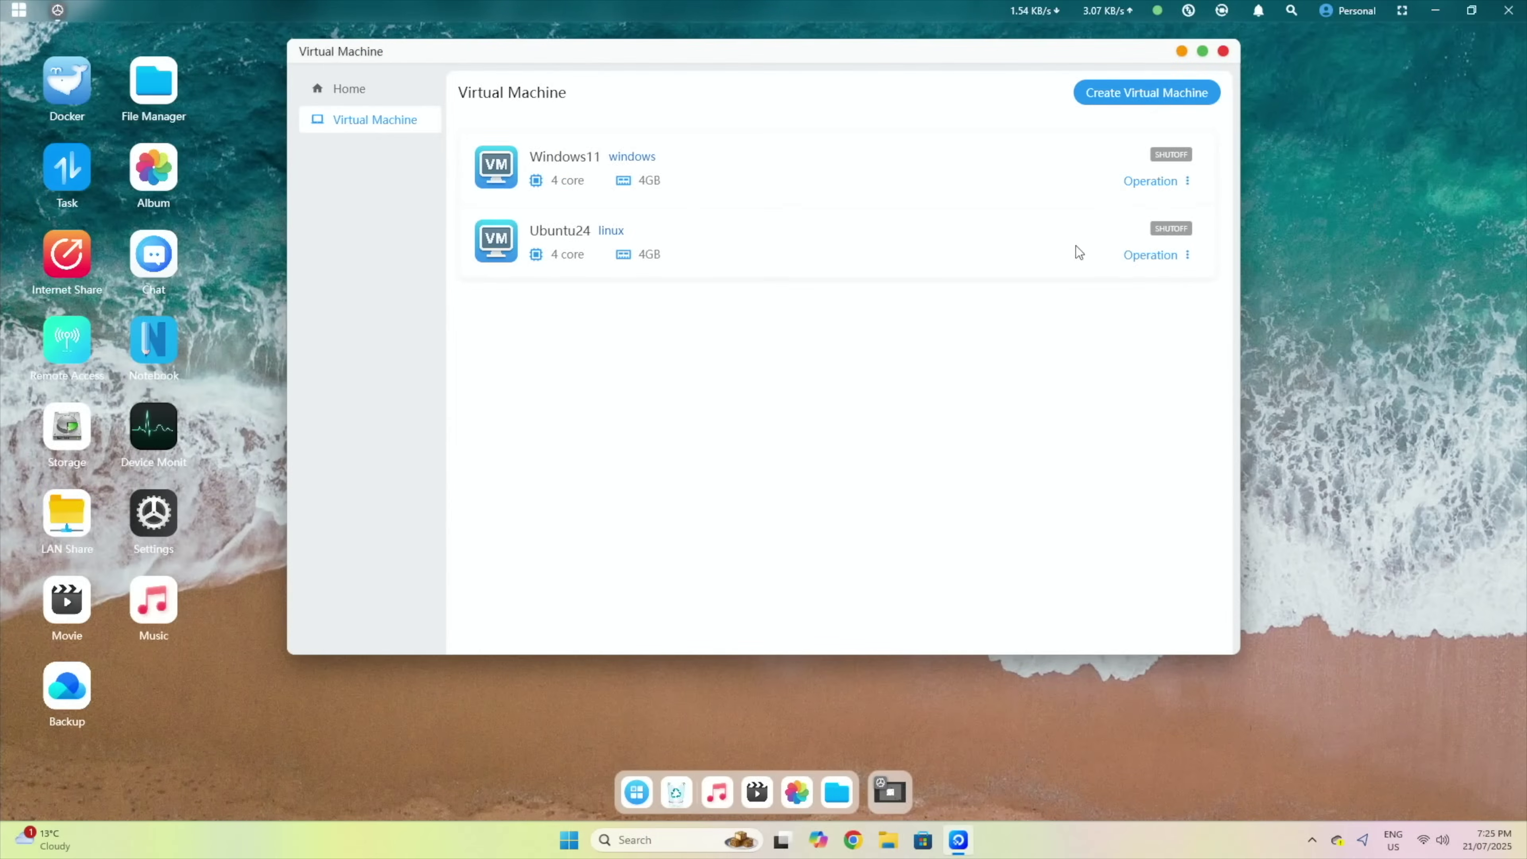
click(1150, 181)
click(1146, 242)
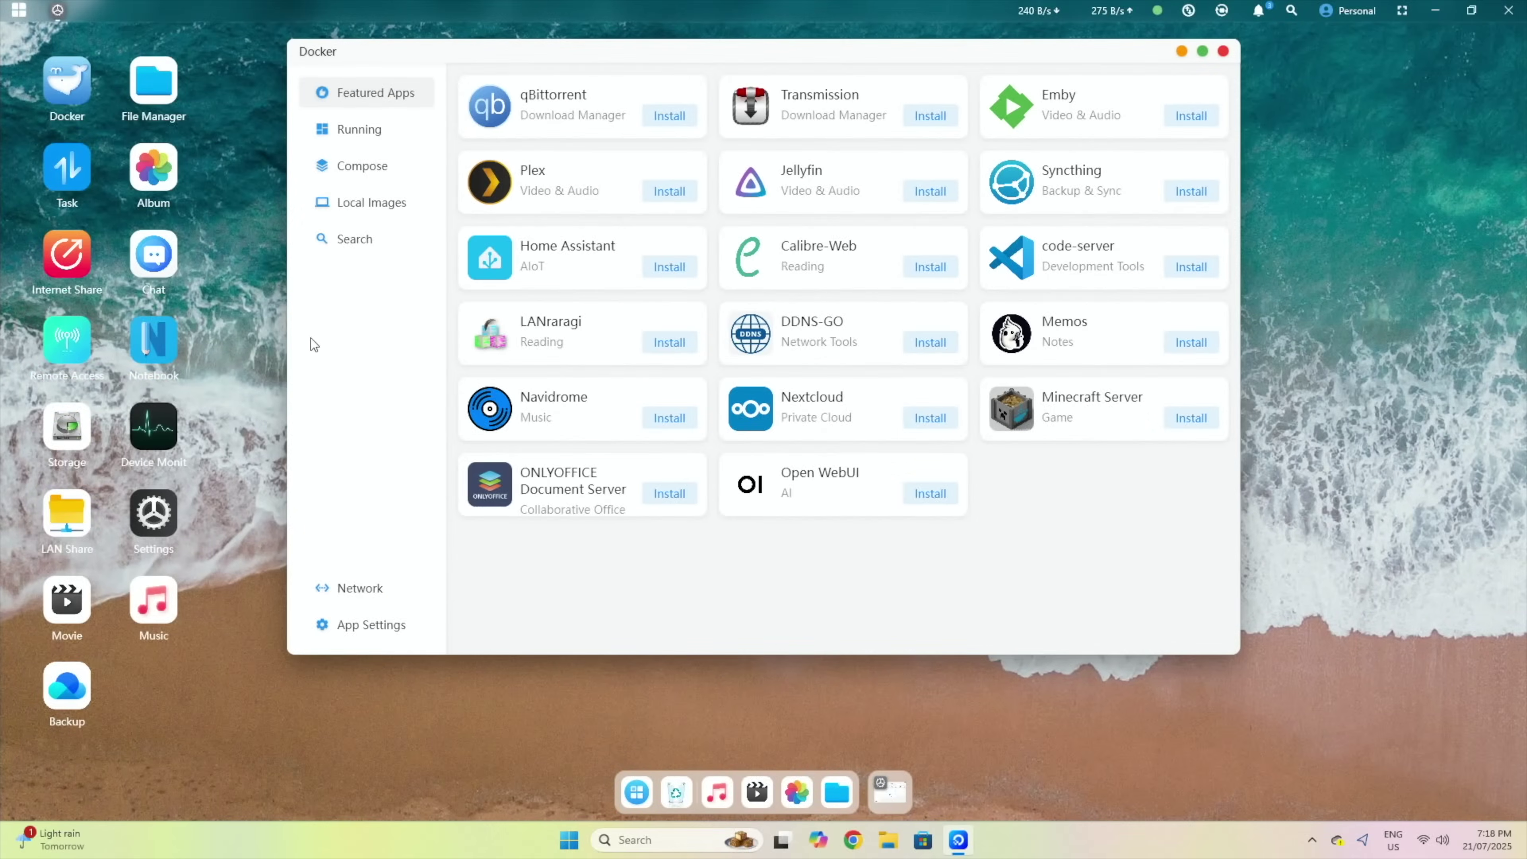
Open the details of Jellyfin among Docker's featured apps and start installing it.
click(775, 181)
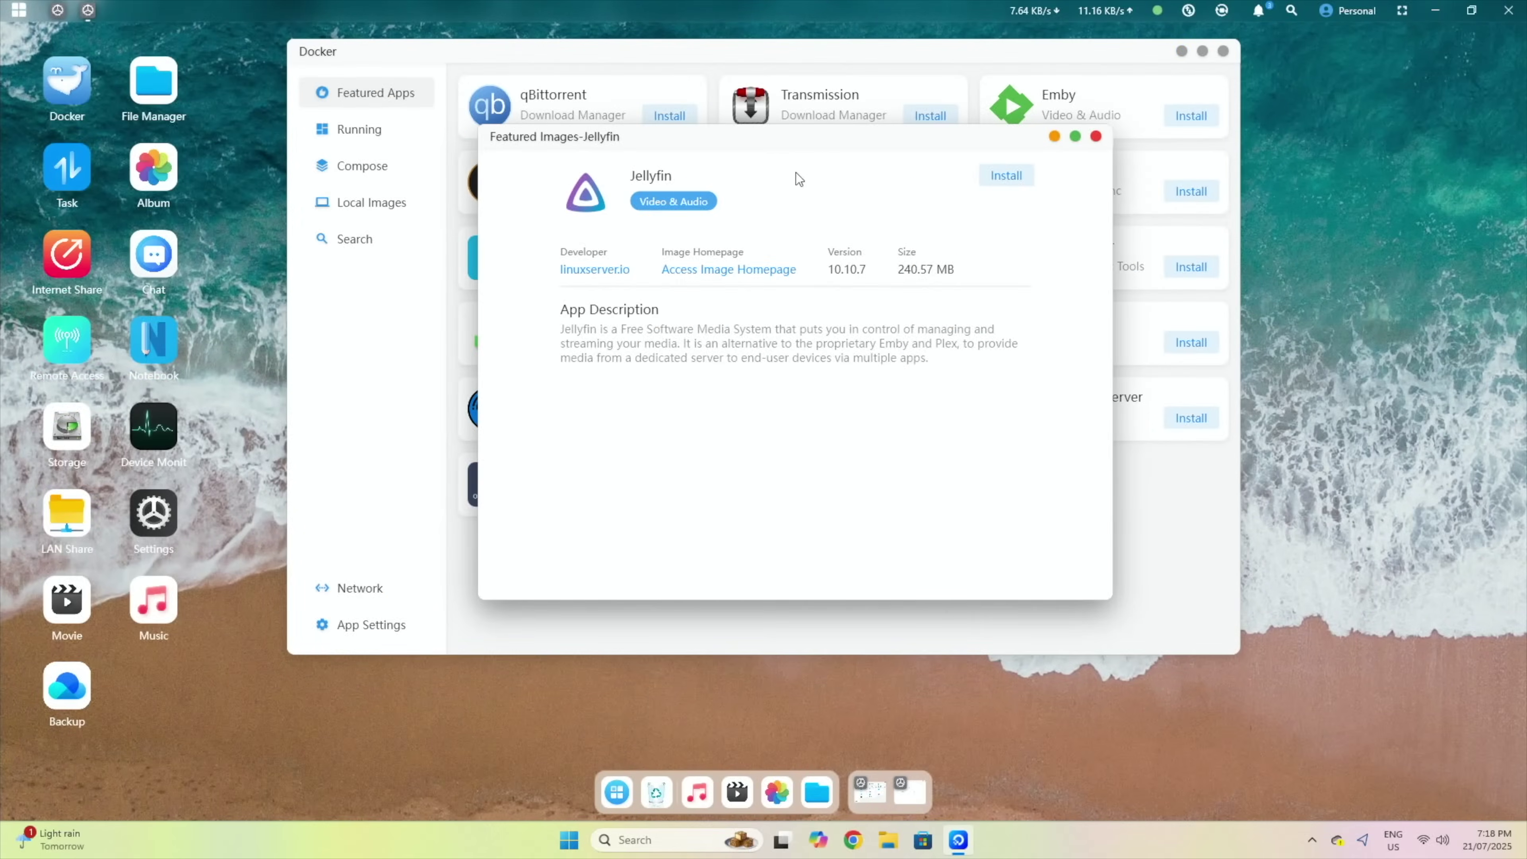
click(1005, 176)
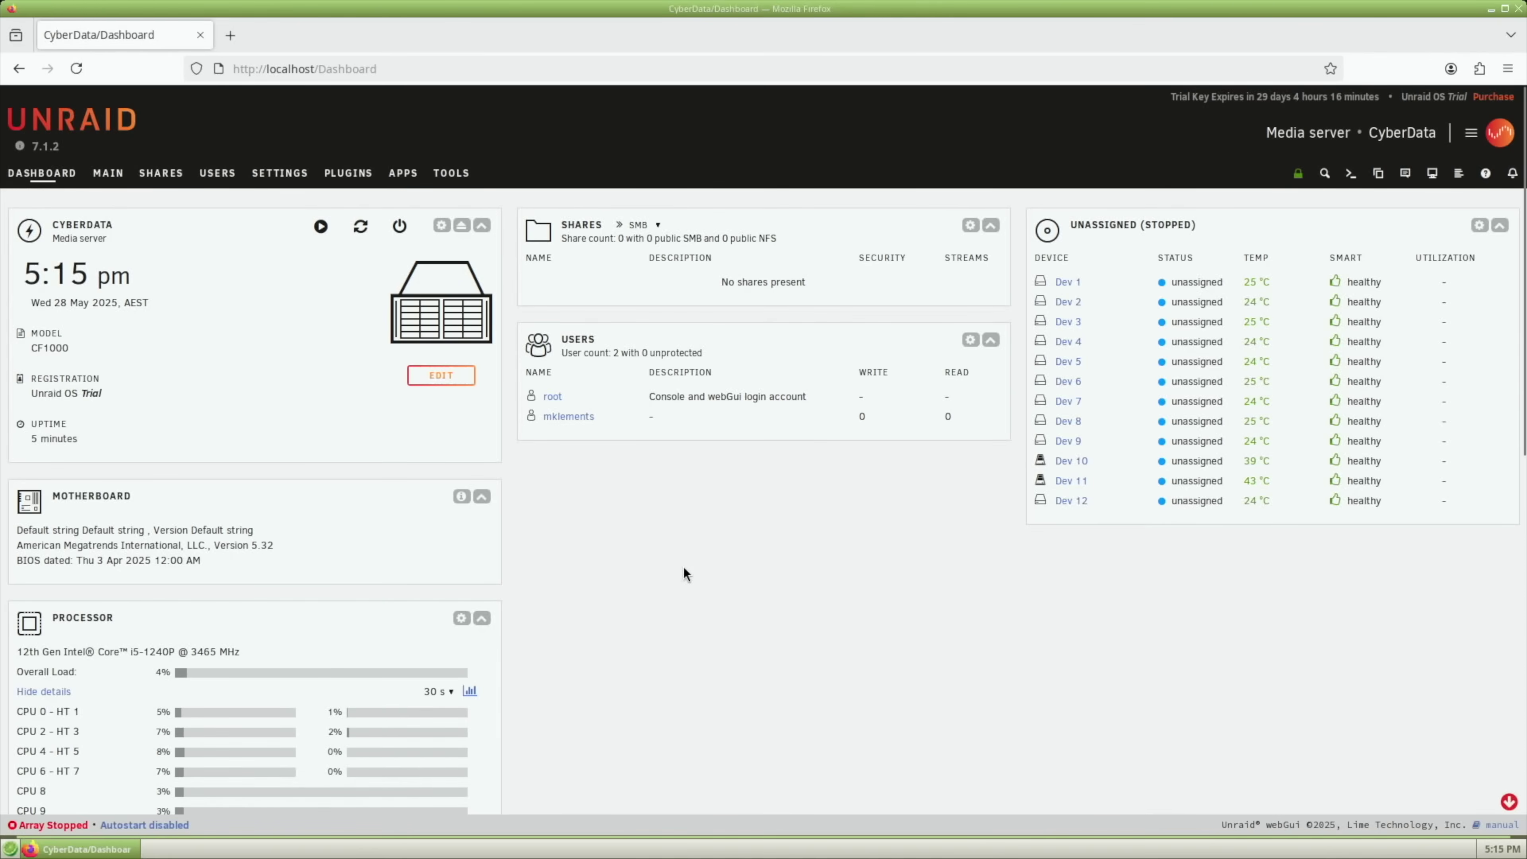
Look over the Unraid dashboard and read ORICO's CyberData NAS product page from the overview to the Mixed Storage Design section.
scroll(684, 569, down, 3)
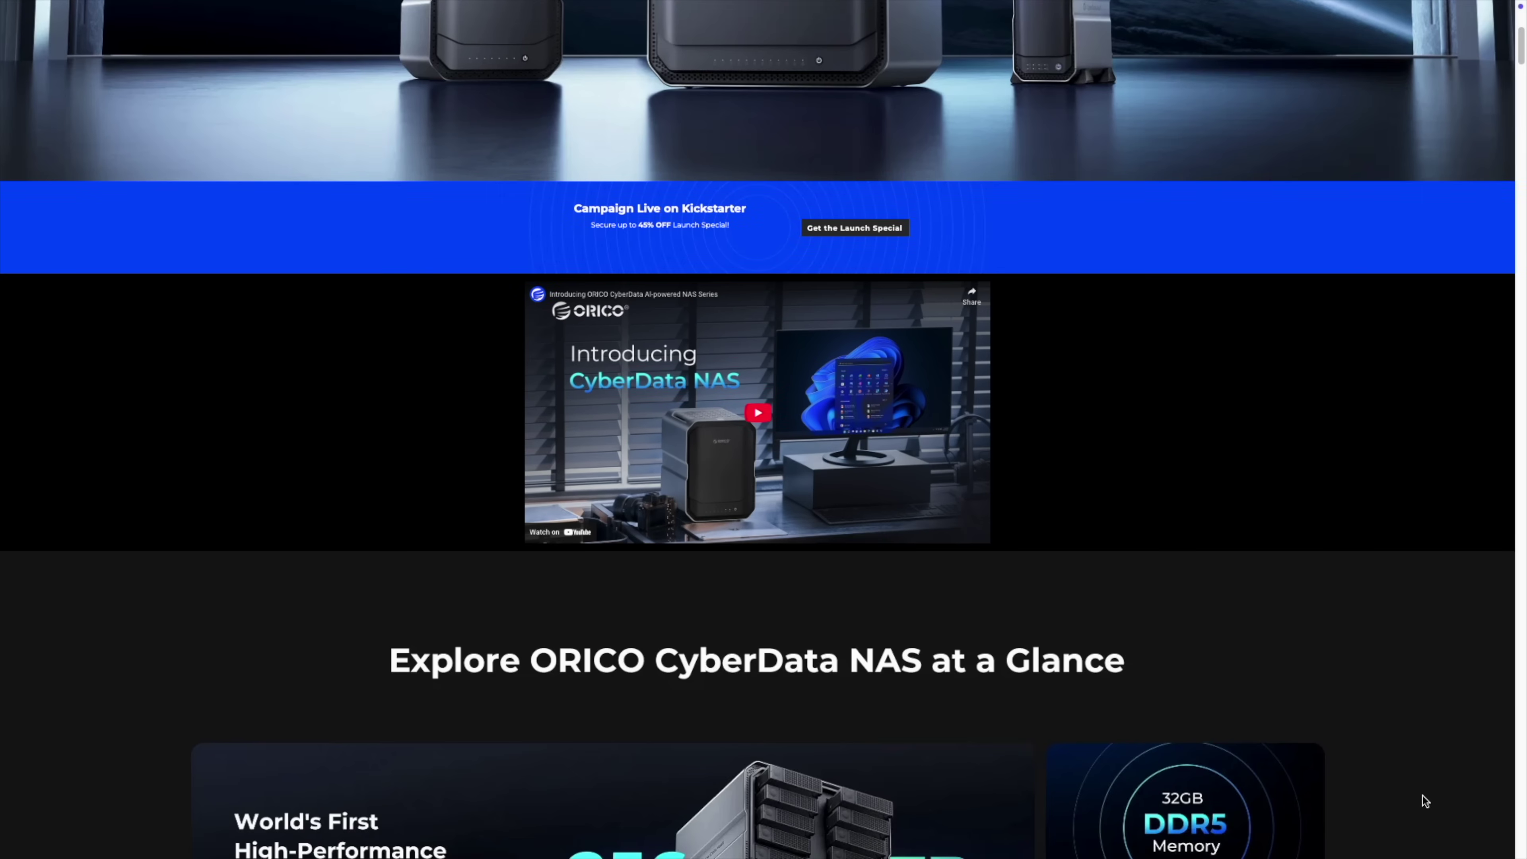
scroll(1423, 797, down, 8)
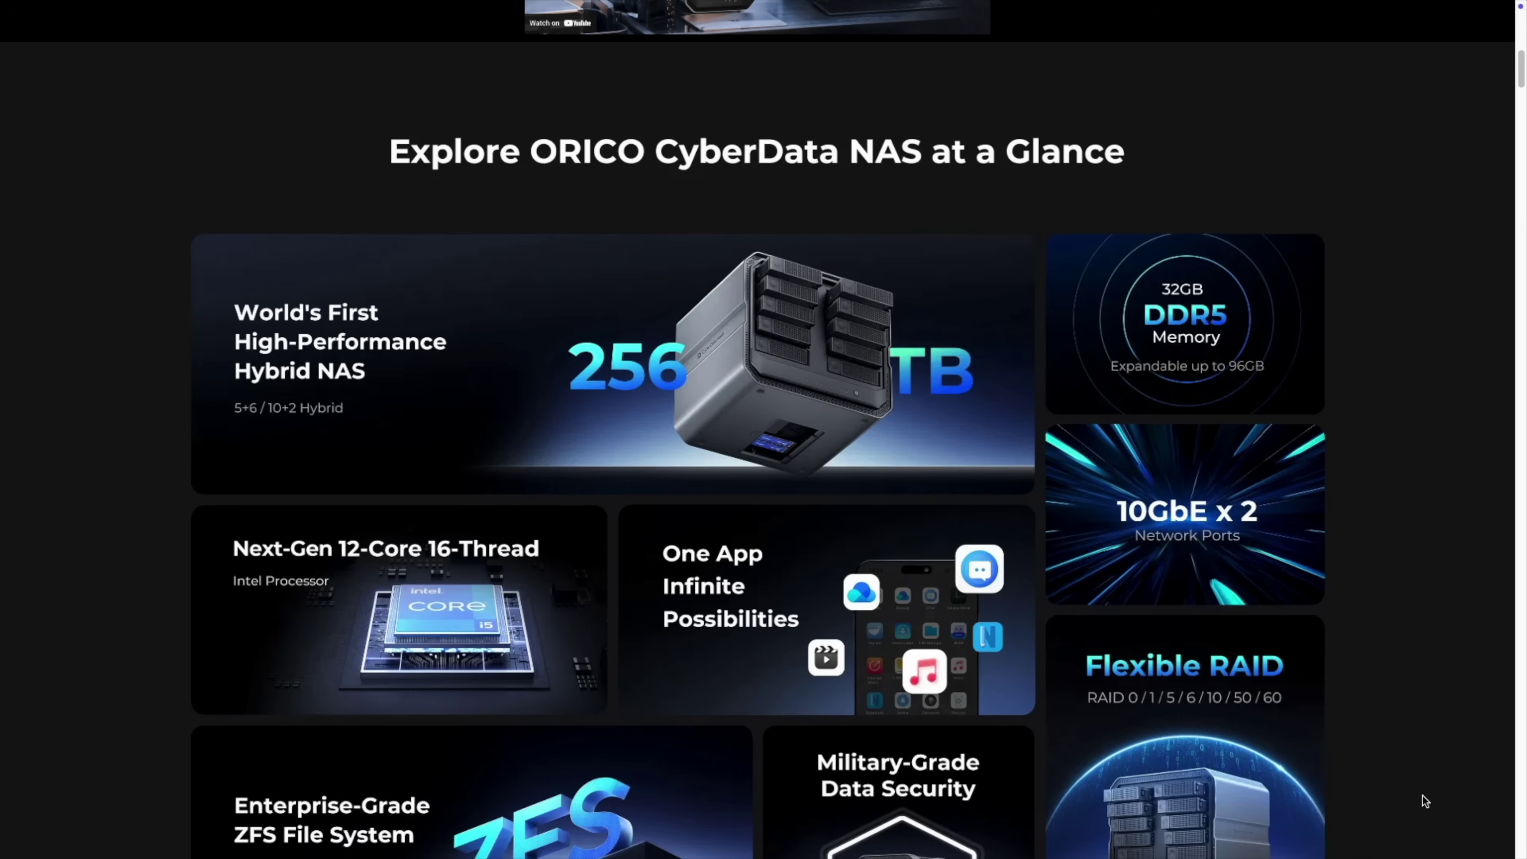
scroll(1423, 797, down, 15)
scroll(1423, 797, down, 2)
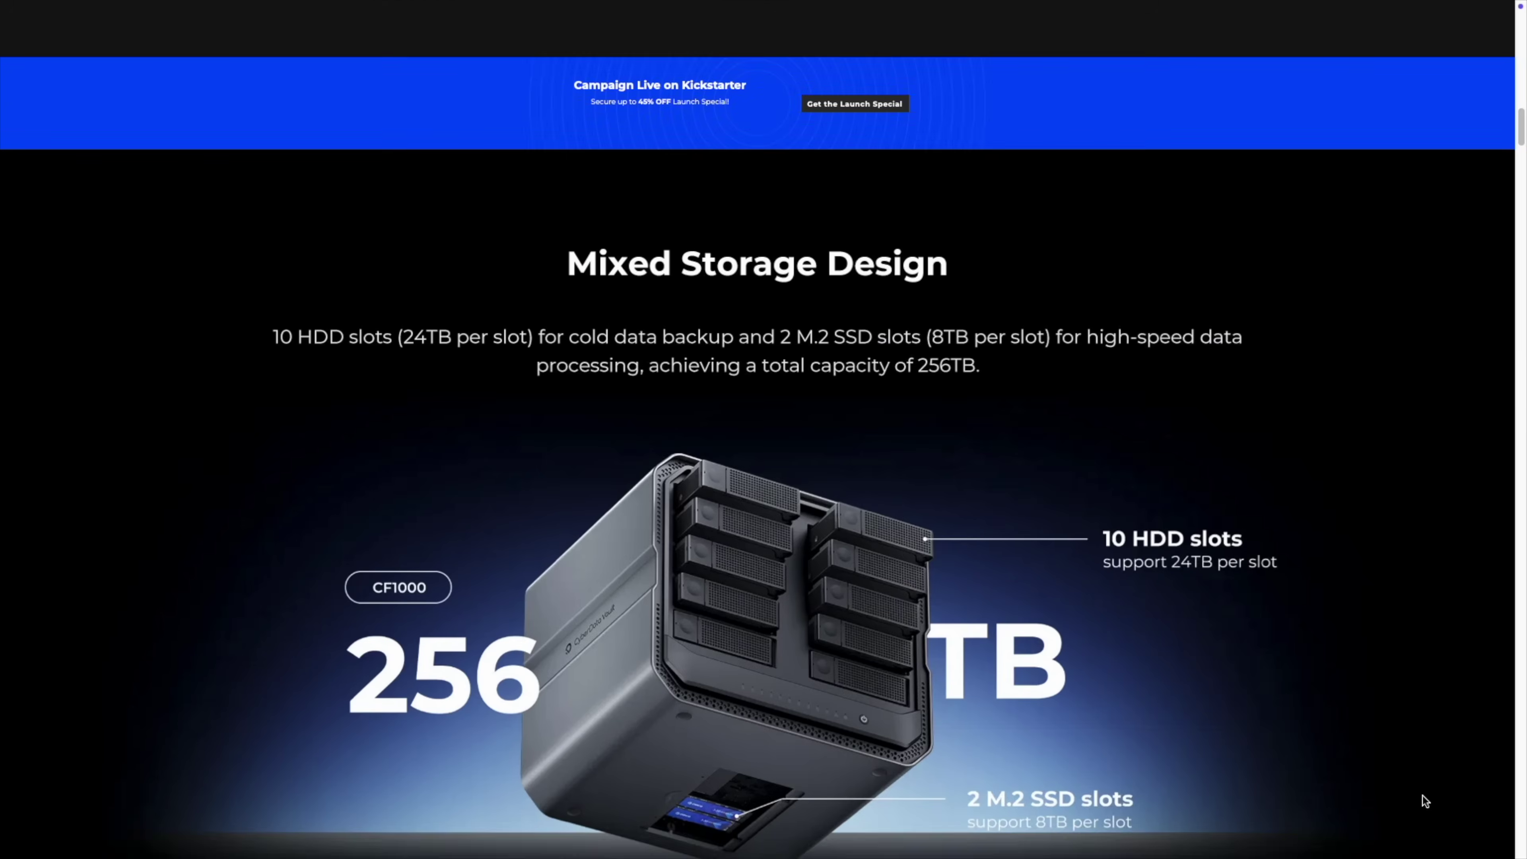